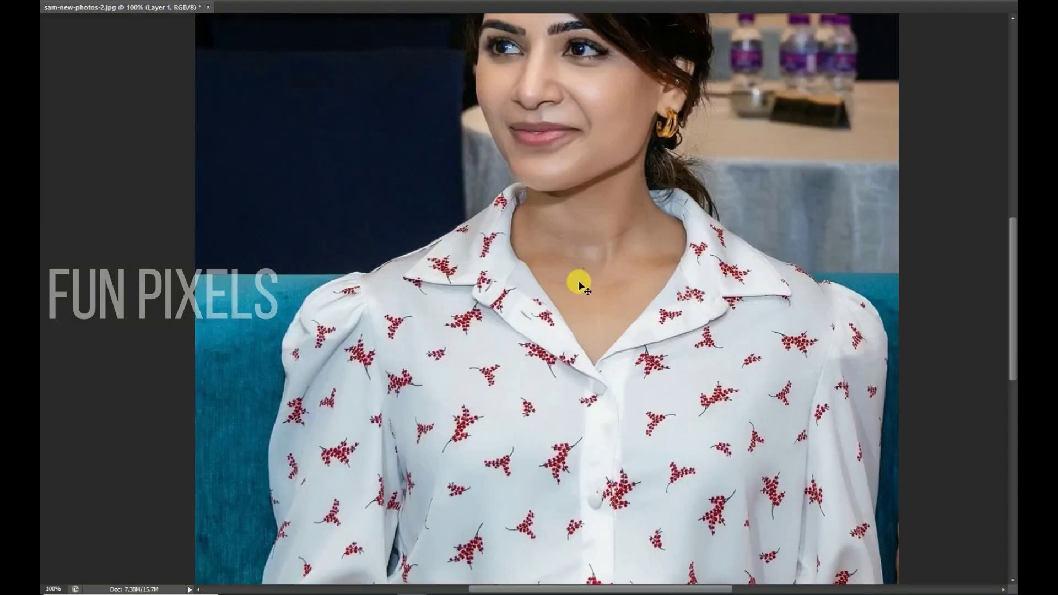
# - Trace the Pen path around the top and sides of the woman's hair
pyautogui.scroll(5, 587, 311)
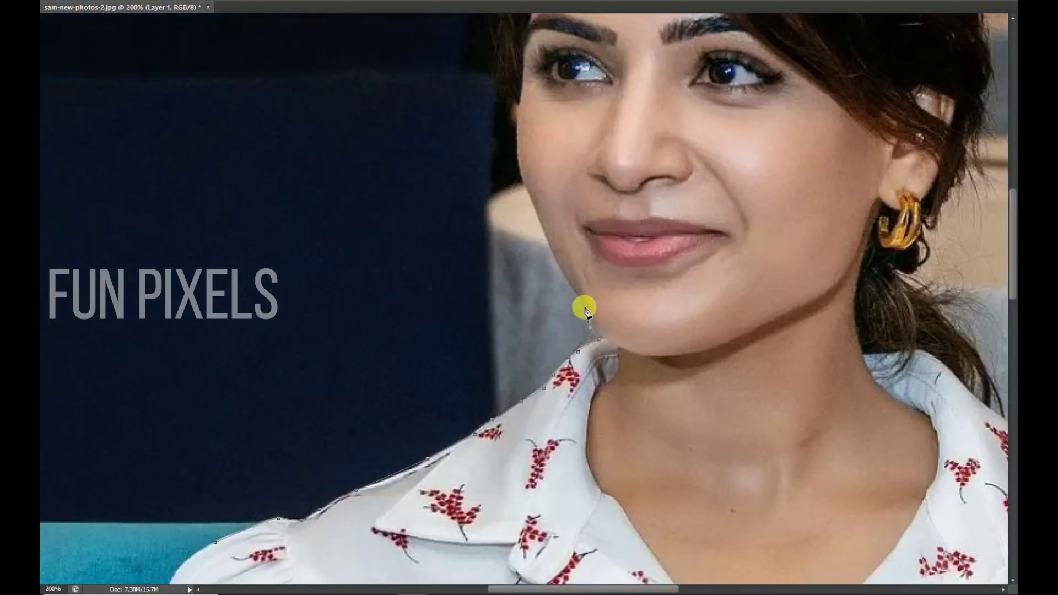
pyautogui.scroll(3, 545, 144)
pyautogui.click(558, 137)
pyautogui.scroll(4, 633, 127)
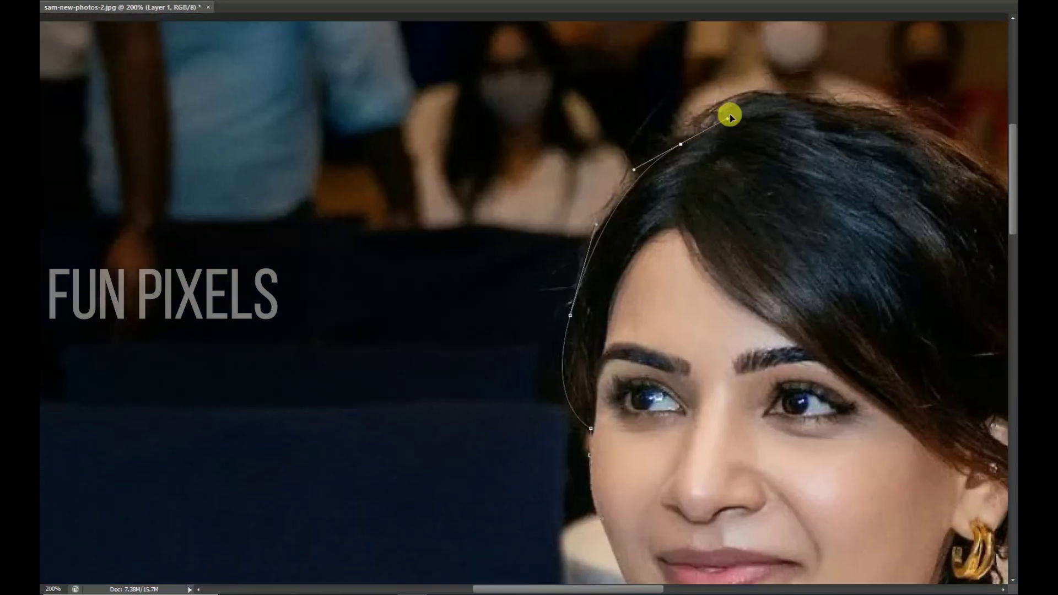
pyautogui.moveTo(681, 144); pyautogui.dragTo(702, 122)
pyautogui.moveTo(821, 106); pyautogui.dragTo(670, 139)
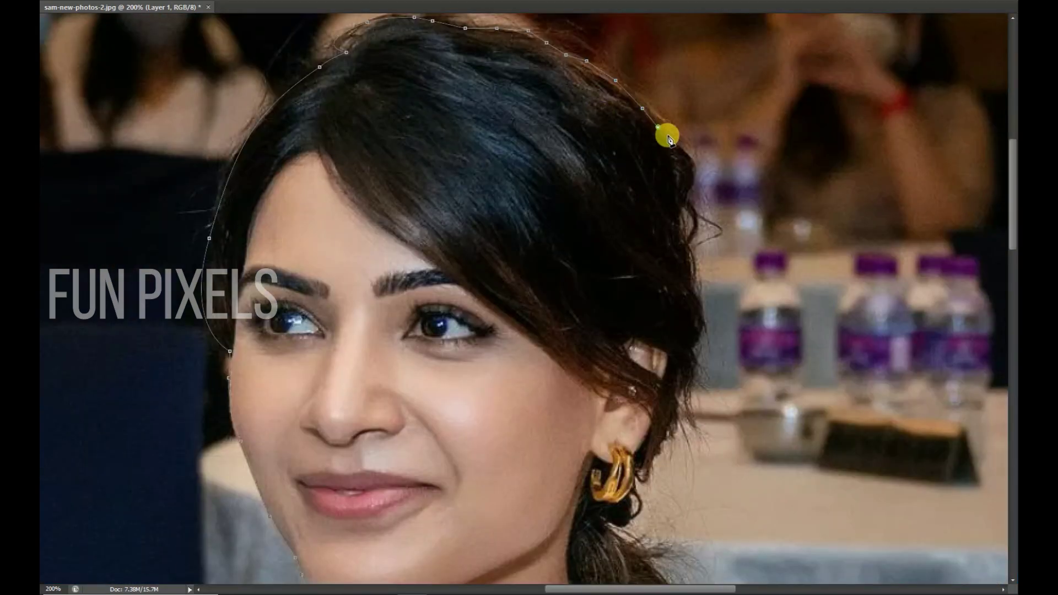
# - Zoom out to 50% so the torso and whole photo are in view
pyautogui.scroll(-6, 682, 398)
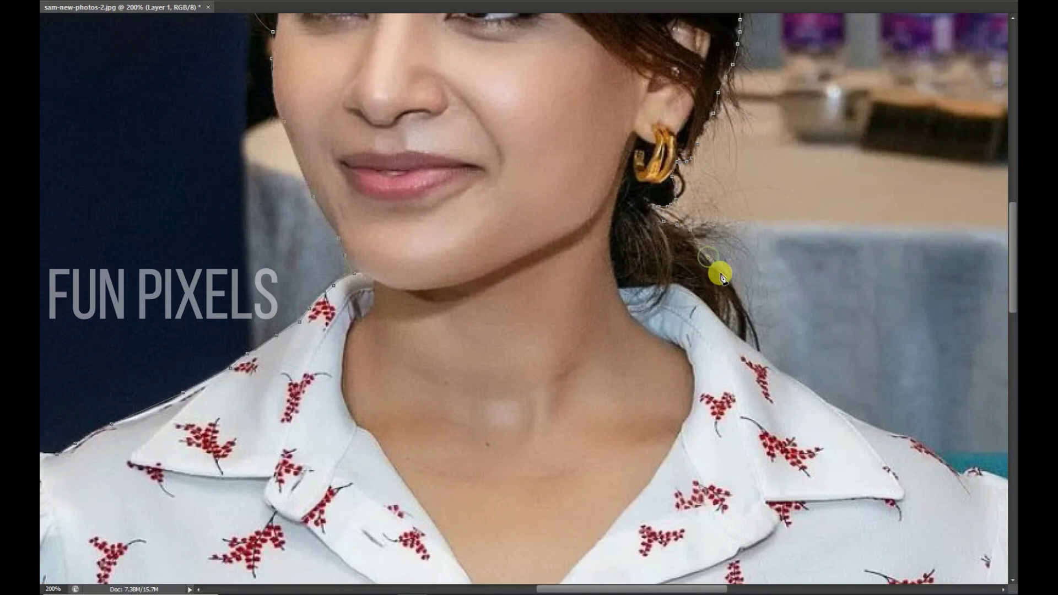
pyautogui.scroll(-3, 862, 420)
pyautogui.scroll(-4, 874, 496)
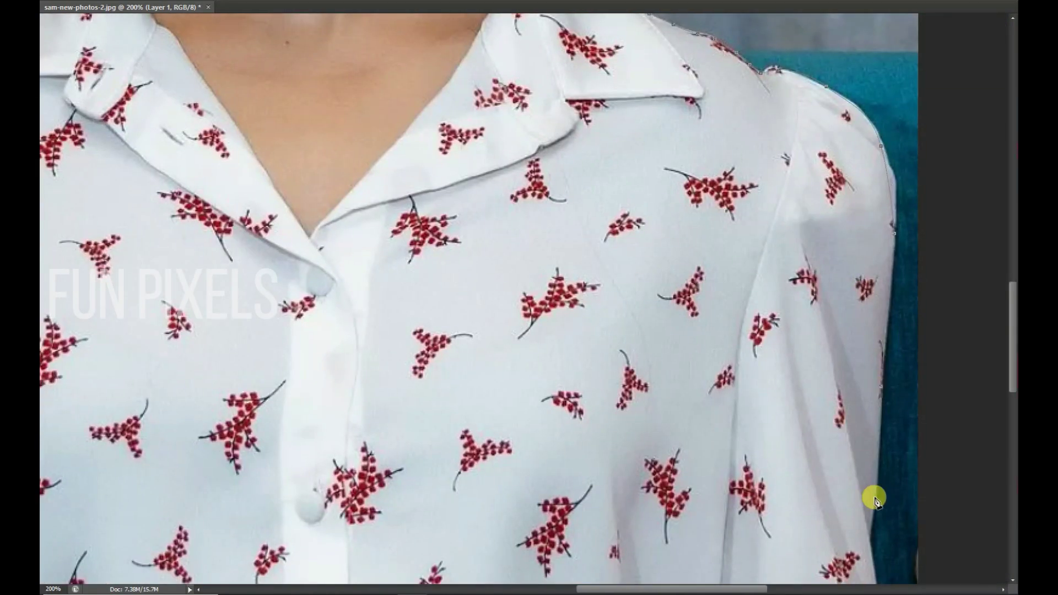
pyautogui.scroll(-4, 902, 366)
pyautogui.hotkey('ctrl', '-')
pyautogui.hscroll(-4, 396, 435)
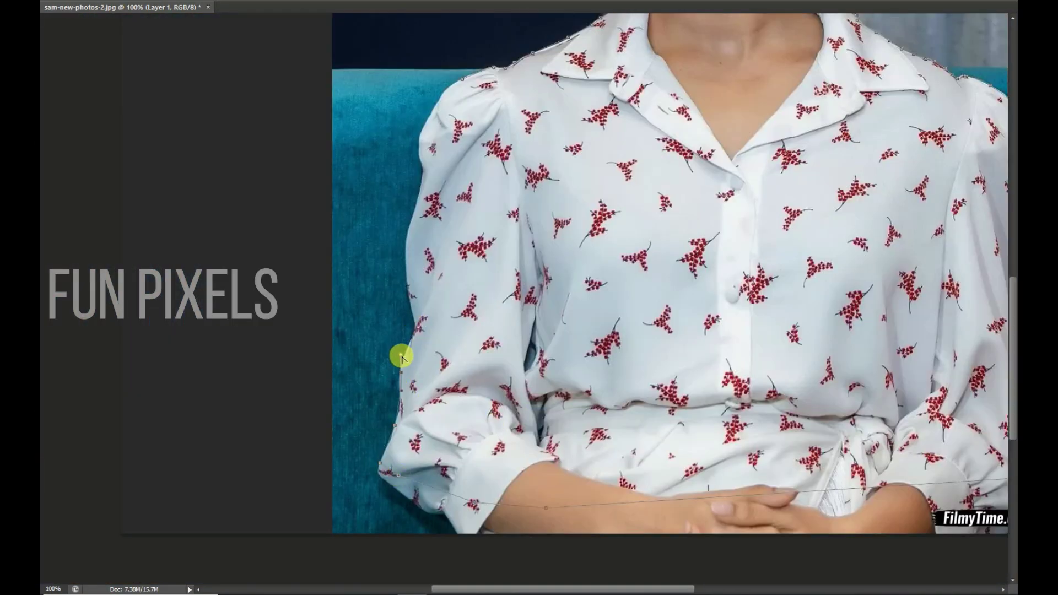
pyautogui.hotkey('ctrl', '-')
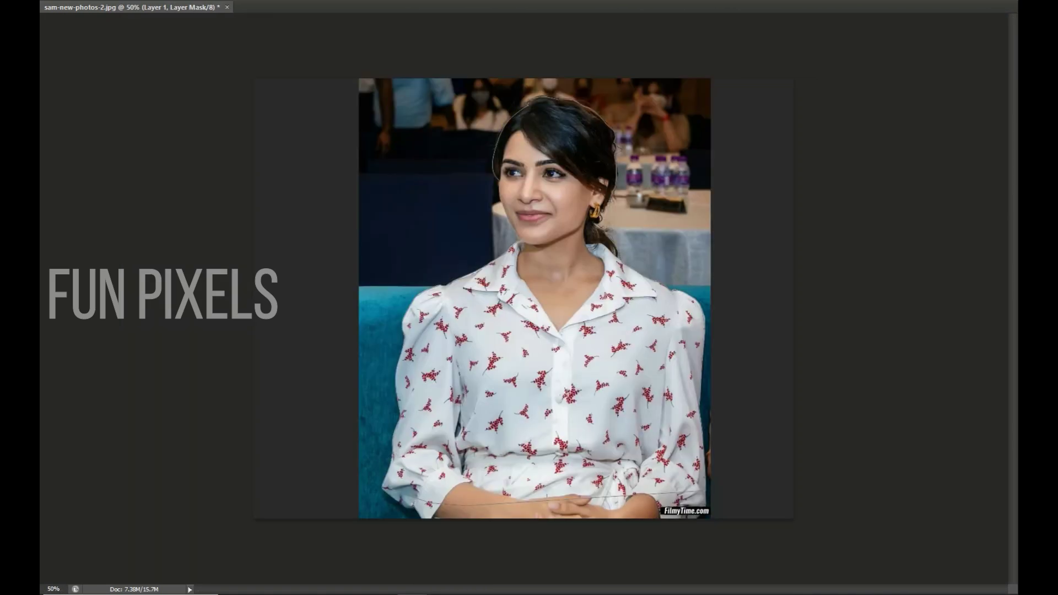
# - Turn the outline path into a selection and cut the woman onto her own layer
pyautogui.rightClick(598, 293)
pyautogui.click(656, 366)
pyautogui.hotkey('ctrl', 't')
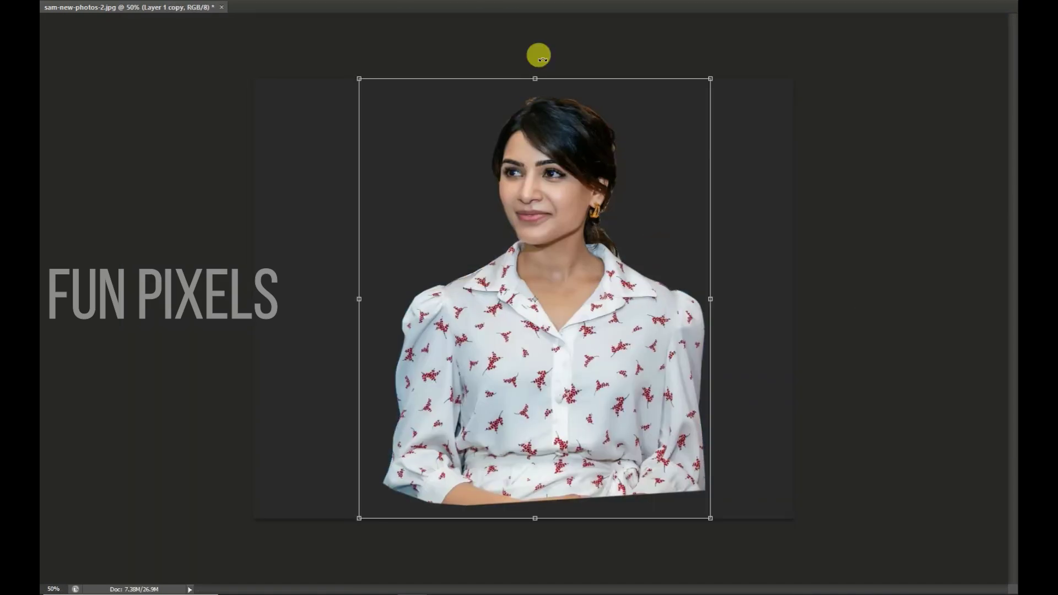
pyautogui.press('Return')
# - Enlarge the cut-out woman with Free Transform and move her up in the frame
pyautogui.hotkey('ctrl', 't')
pyautogui.moveTo(710, 518); pyautogui.dragTo(656, 419)
pyautogui.press('Return')
pyautogui.moveTo(907, 219)
pyautogui.mouseDown()
pyautogui.moveTo(563, 255)
pyautogui.moveTo(565, 244)
pyautogui.mouseUp()
pyautogui.press('Return')
# - Widen the canvas past both sides with Crop and duplicate the portrait layer
pyautogui.press('c')
pyautogui.moveTo(793, 298); pyautogui.dragTo(832, 293)
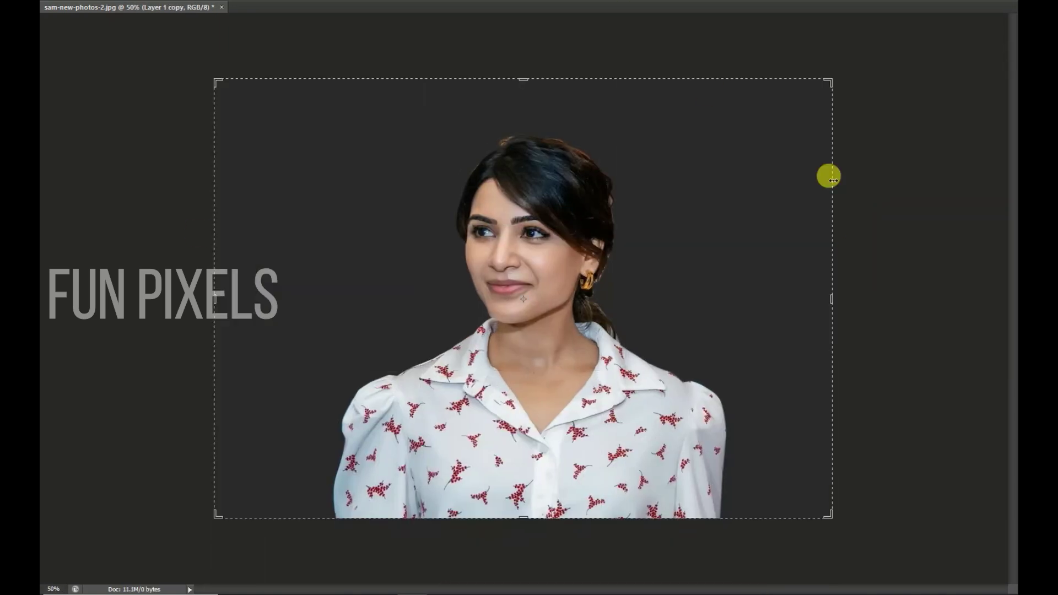
pyautogui.press('Return')
pyautogui.hotkey('ctrl', 'j')
# - Apply High Pass and Smart Sharpen with a raised radius to sharpen the detail
pyautogui.click(378, 242)
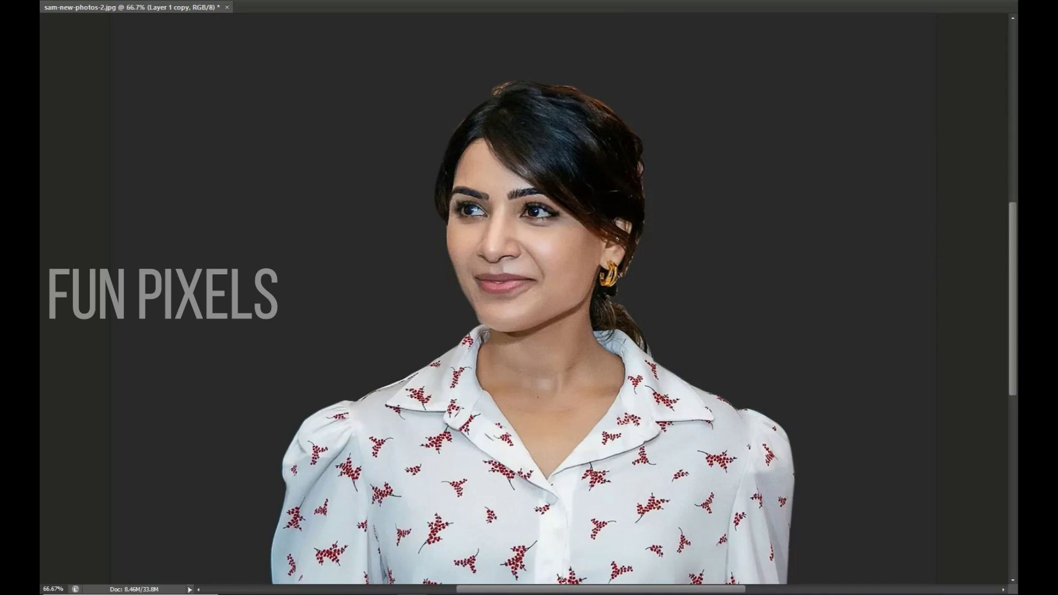
pyautogui.hotkey('alt', 't')
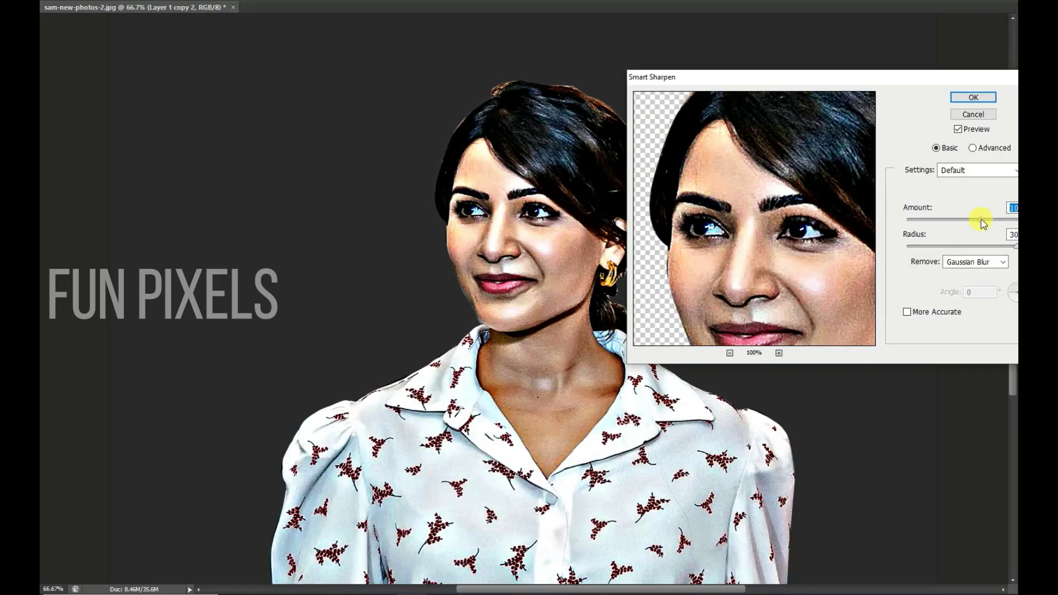
pyautogui.moveTo(979, 246); pyautogui.dragTo(983, 250)
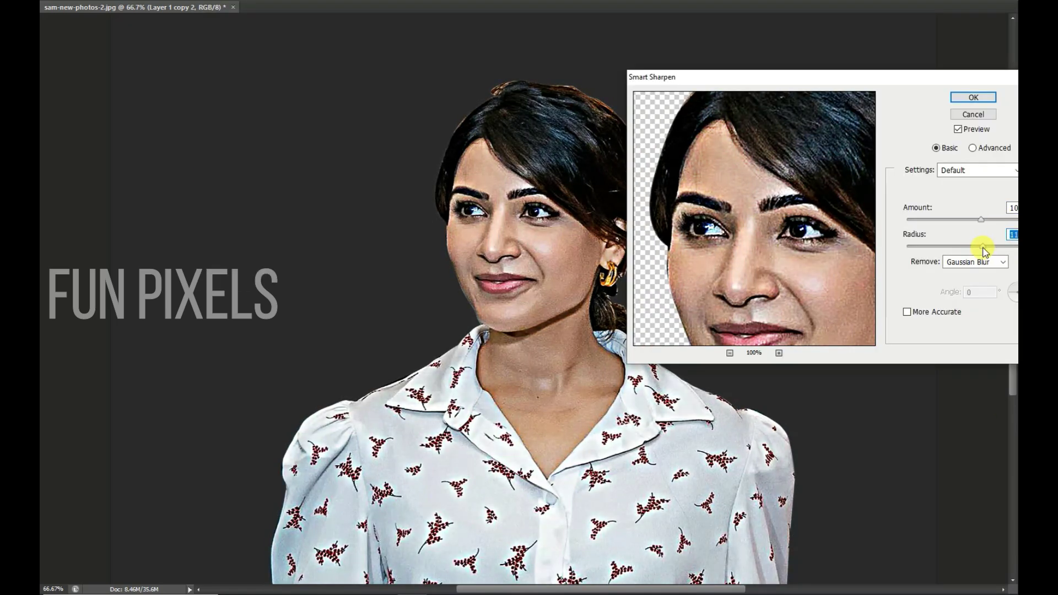
pyautogui.click(971, 98)
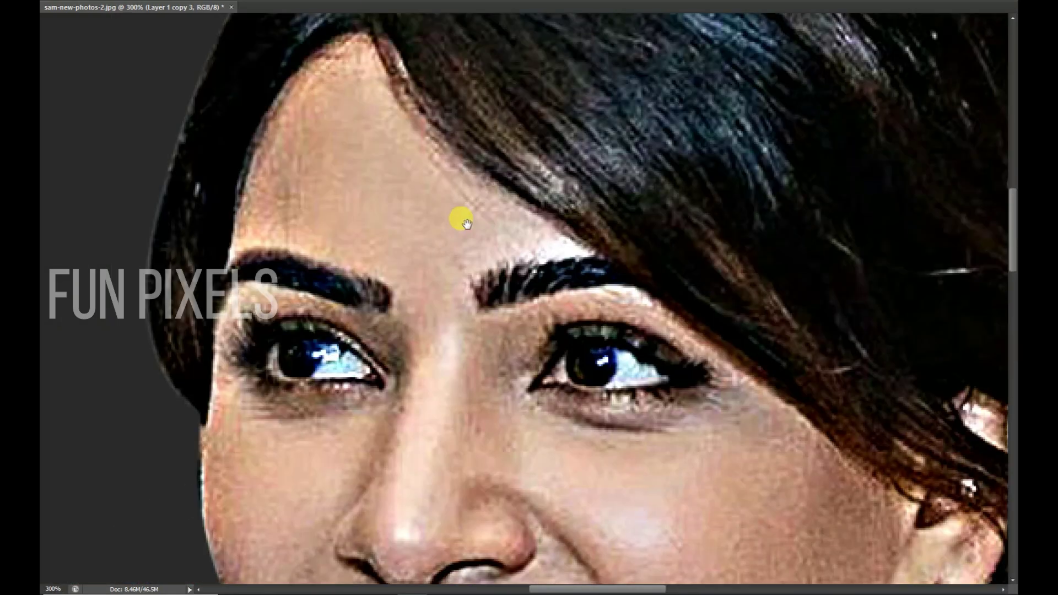
# - Zoom in and smooth the forehead skin above the eyebrow with the Mixer Brush
pyautogui.moveTo(465, 223); pyautogui.dragTo(587, 355)
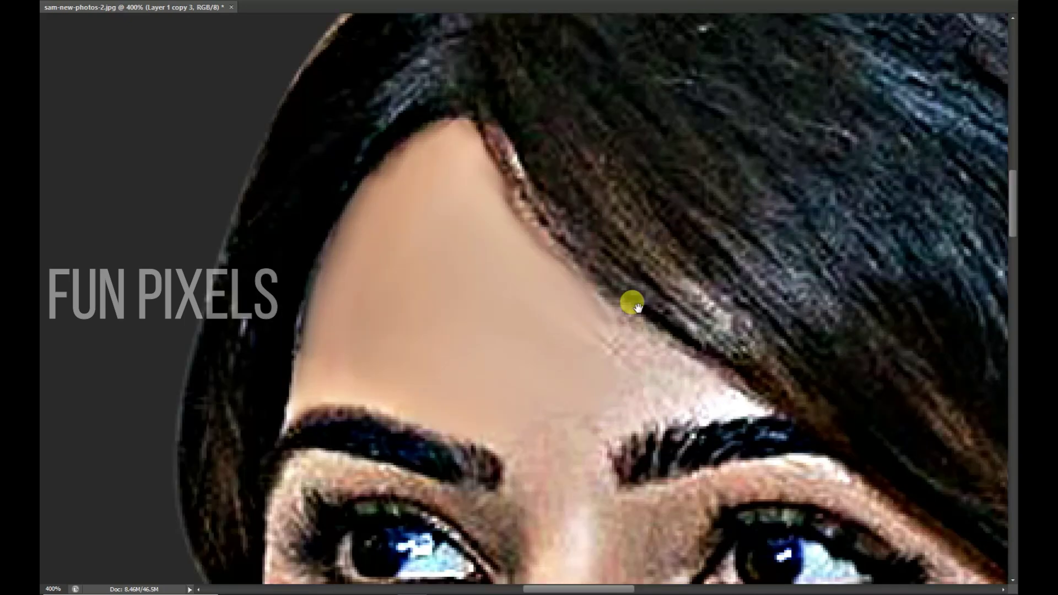
pyautogui.hotkey('ctrl', '+')
pyautogui.moveTo(594, 295); pyautogui.dragTo(577, 280)
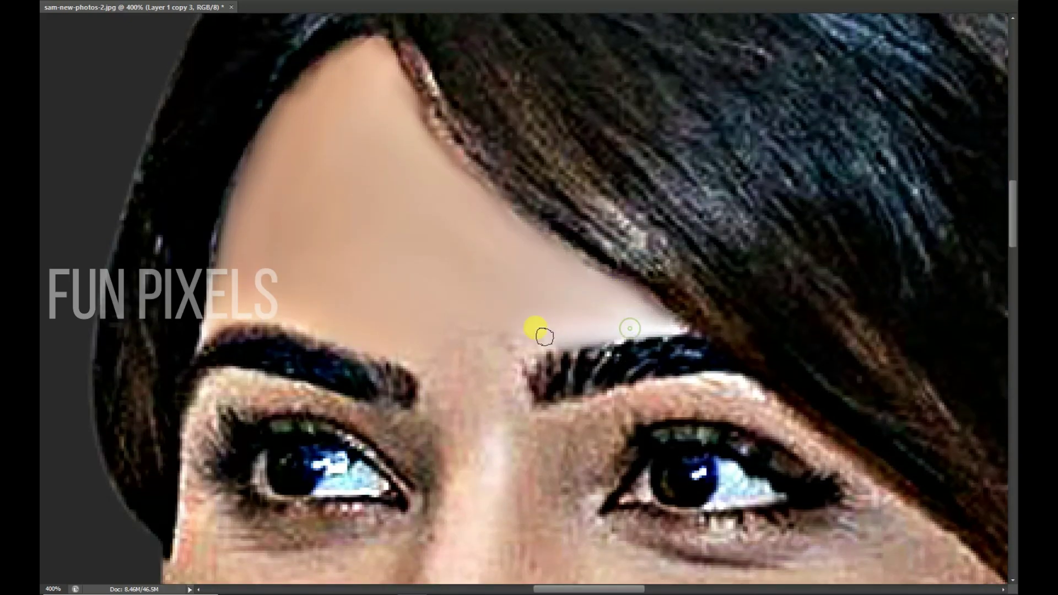
pyautogui.moveTo(389, 283); pyautogui.dragTo(482, 157)
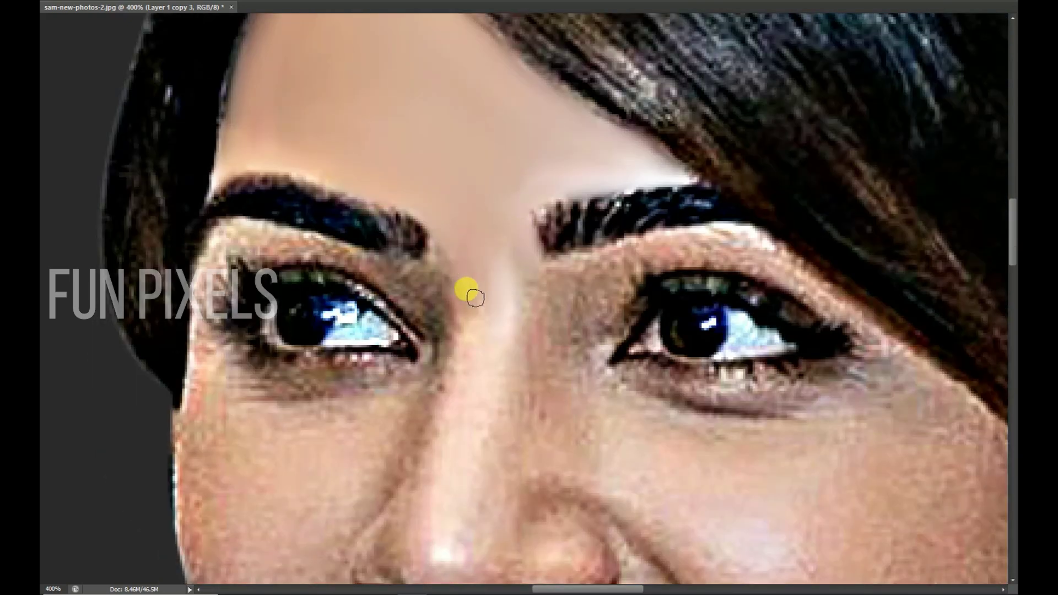
pyautogui.scroll(-3, 475, 298)
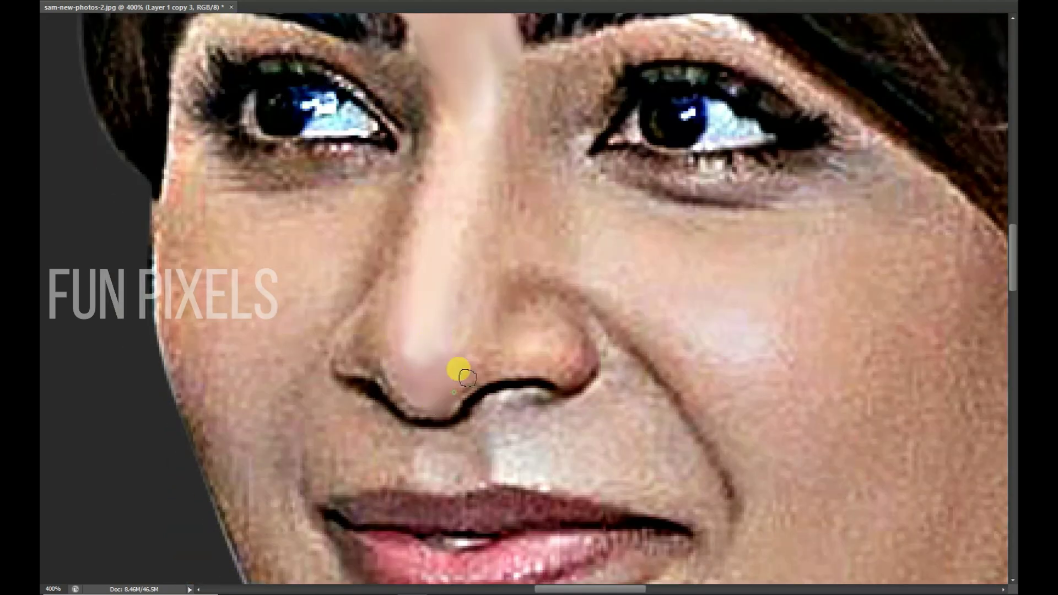
pyautogui.hotkey('ctrl', '+')
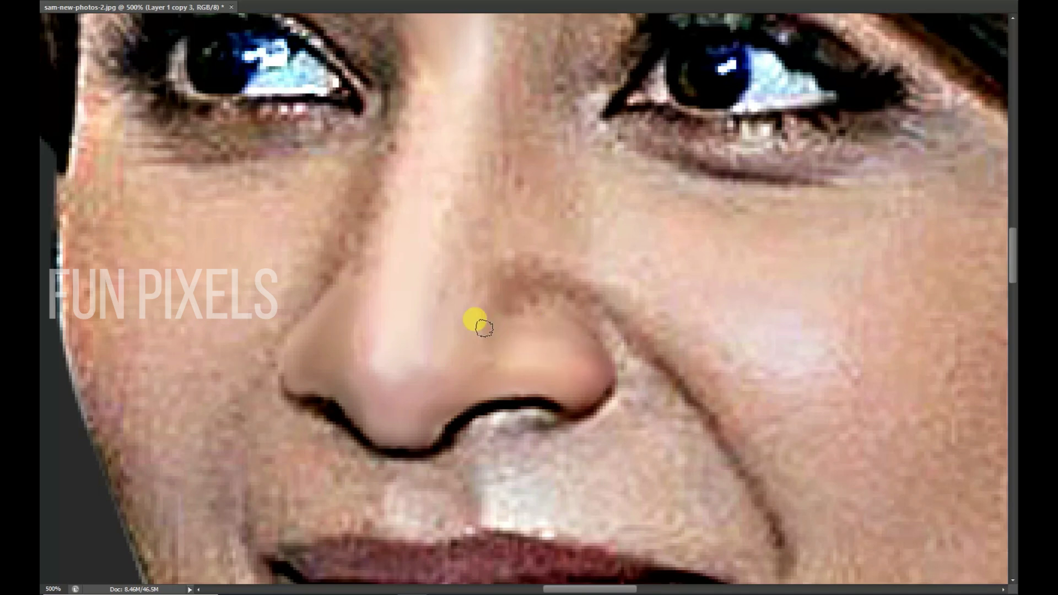
# - Smooth the skin above the right eye, by the inner corner, and along the lower eyelid
pyautogui.moveTo(450, 373); pyautogui.dragTo(559, 296)
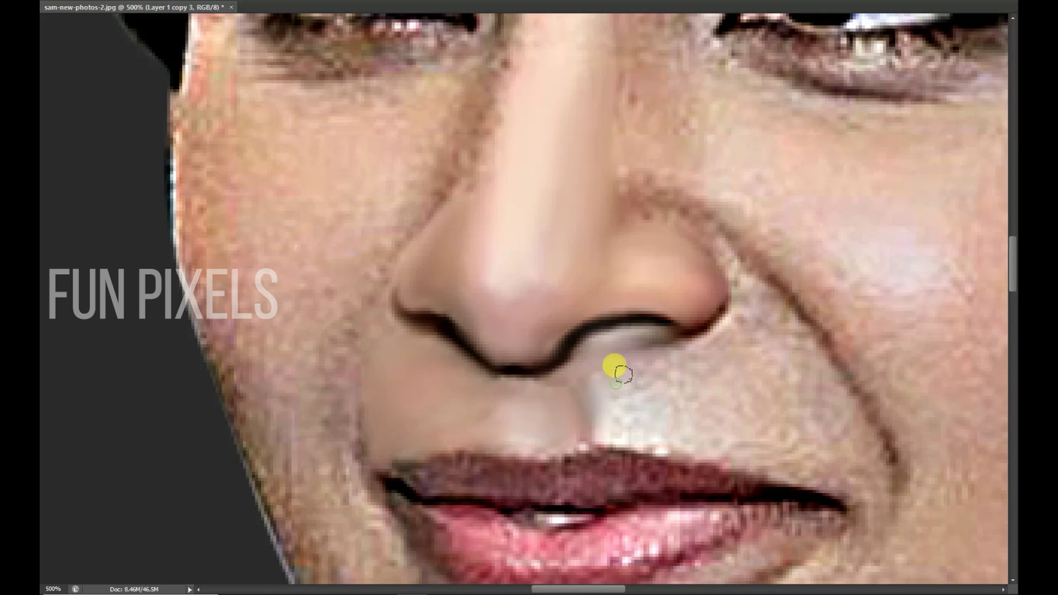
pyautogui.moveTo(655, 363); pyautogui.dragTo(539, 386)
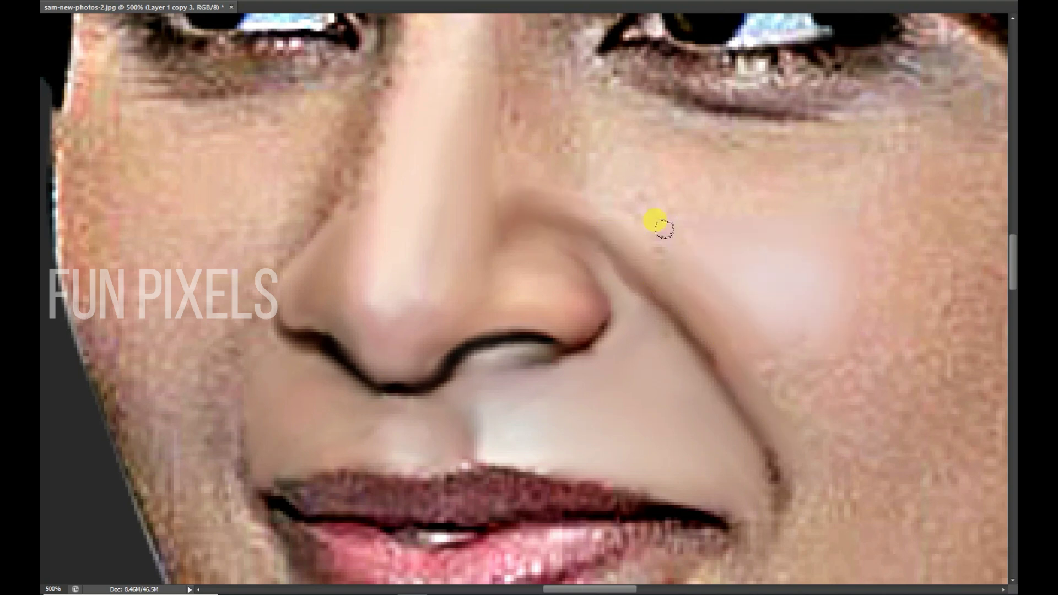
pyautogui.moveTo(489, 129); pyautogui.dragTo(572, 288)
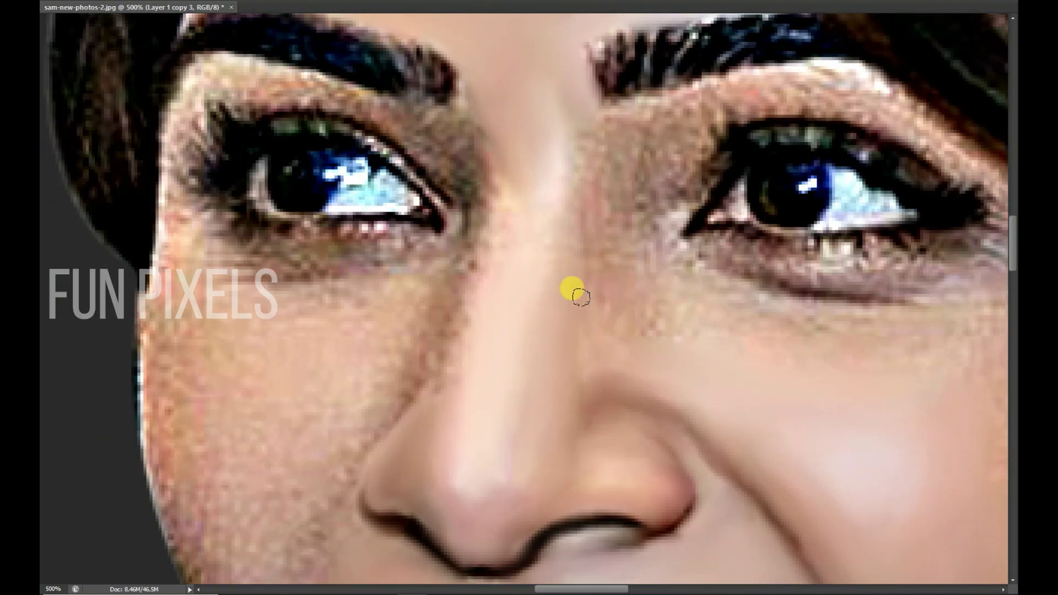
pyautogui.moveTo(599, 124); pyautogui.dragTo(606, 317)
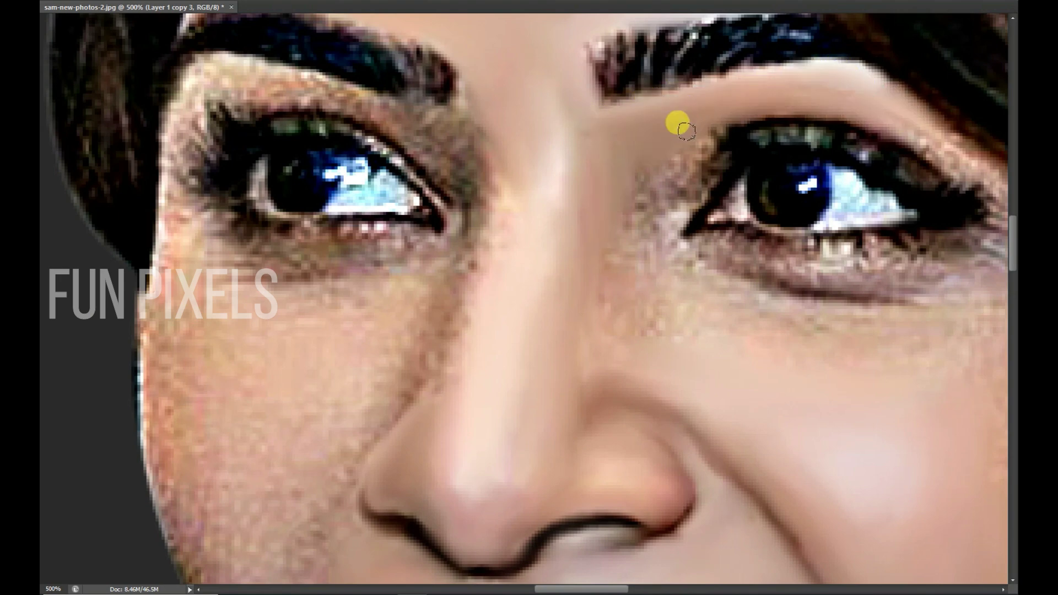
pyautogui.moveTo(650, 199)
pyautogui.mouseDown()
pyautogui.moveTo(738, 135)
pyautogui.moveTo(669, 257)
pyautogui.mouseUp()
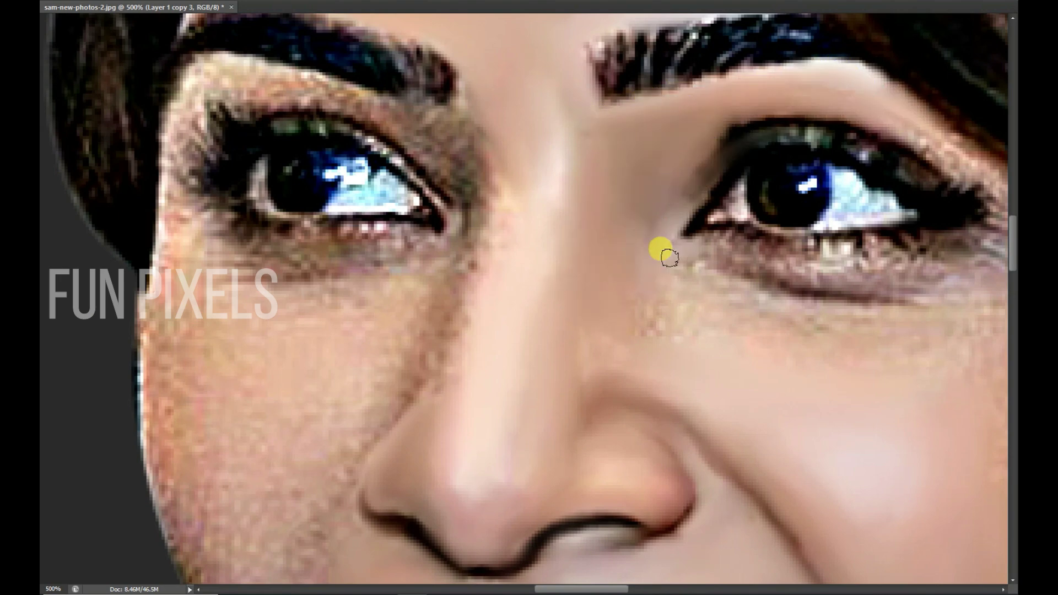
pyautogui.moveTo(728, 323); pyautogui.dragTo(600, 384)
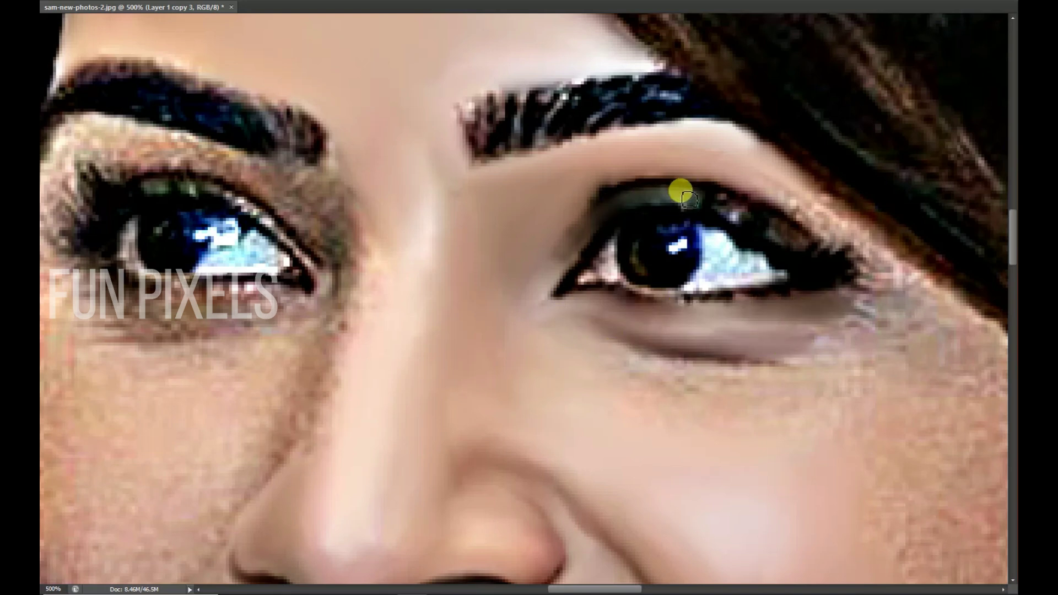
pyautogui.moveTo(590, 212); pyautogui.dragTo(617, 239)
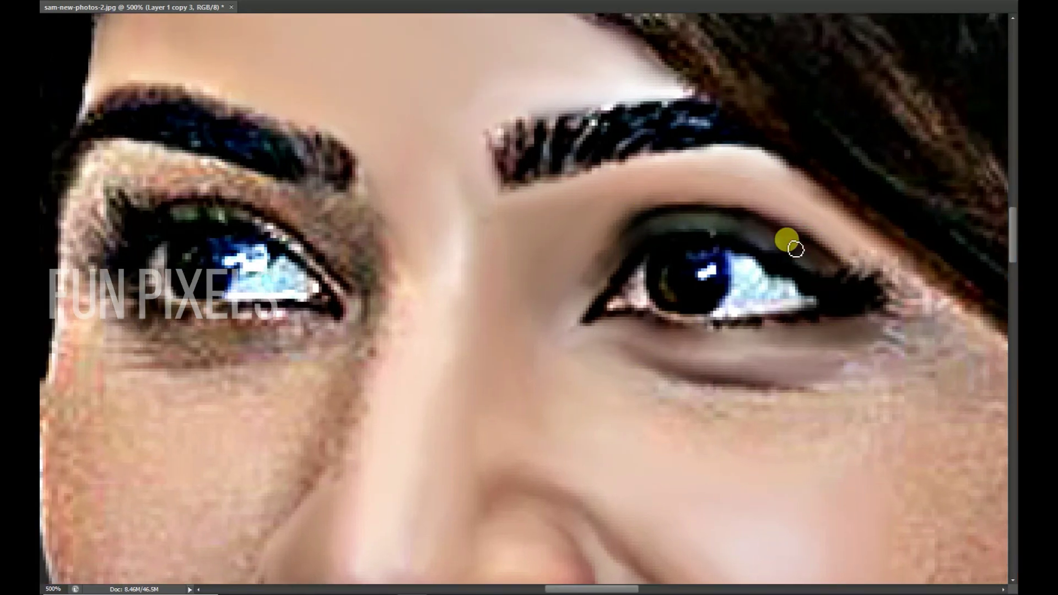
pyautogui.moveTo(804, 319)
pyautogui.mouseDown()
pyautogui.moveTo(642, 299)
pyautogui.moveTo(704, 303)
pyautogui.mouseUp()
# - Smooth the outer eye corner and under-eye skin at 400% zoom
pyautogui.scroll(-3, 728, 281)
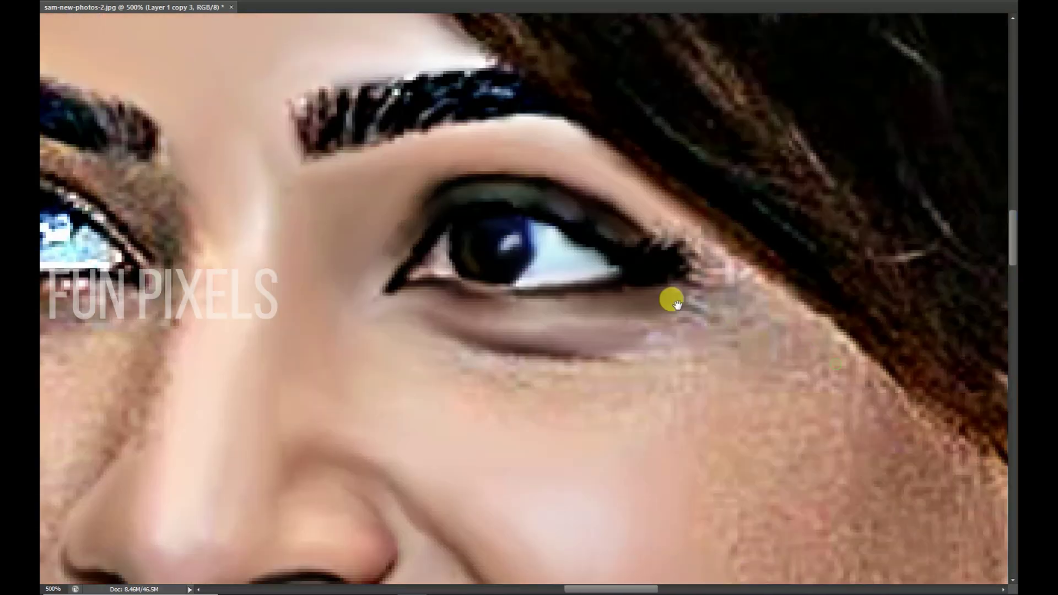
pyautogui.scroll(-5, 634, 218)
pyautogui.scroll(5, 768, 302)
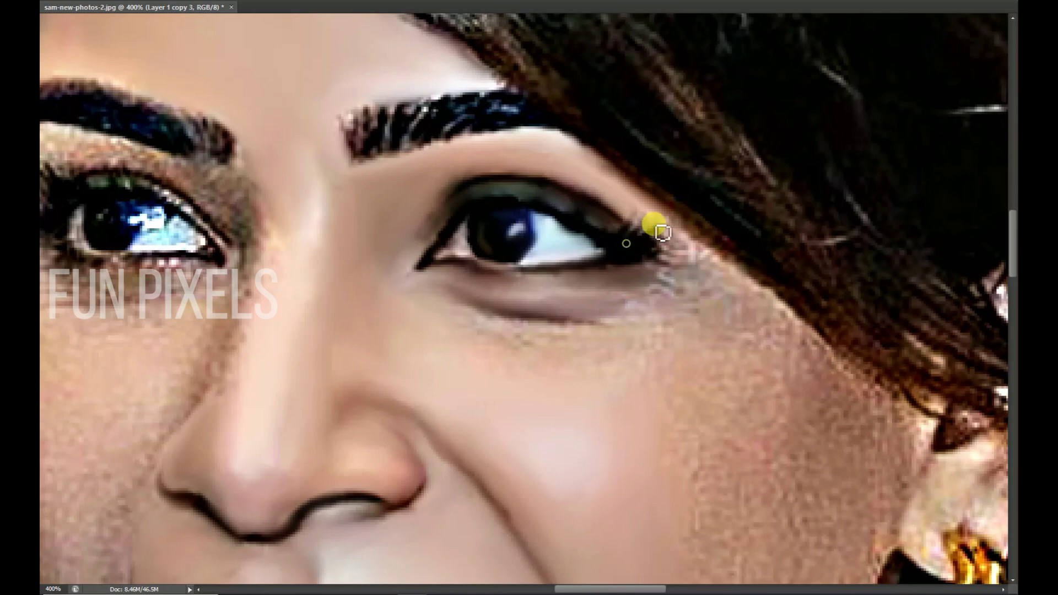
pyautogui.moveTo(663, 258)
pyautogui.mouseDown()
pyautogui.moveTo(744, 284)
pyautogui.moveTo(619, 305)
pyautogui.mouseUp()
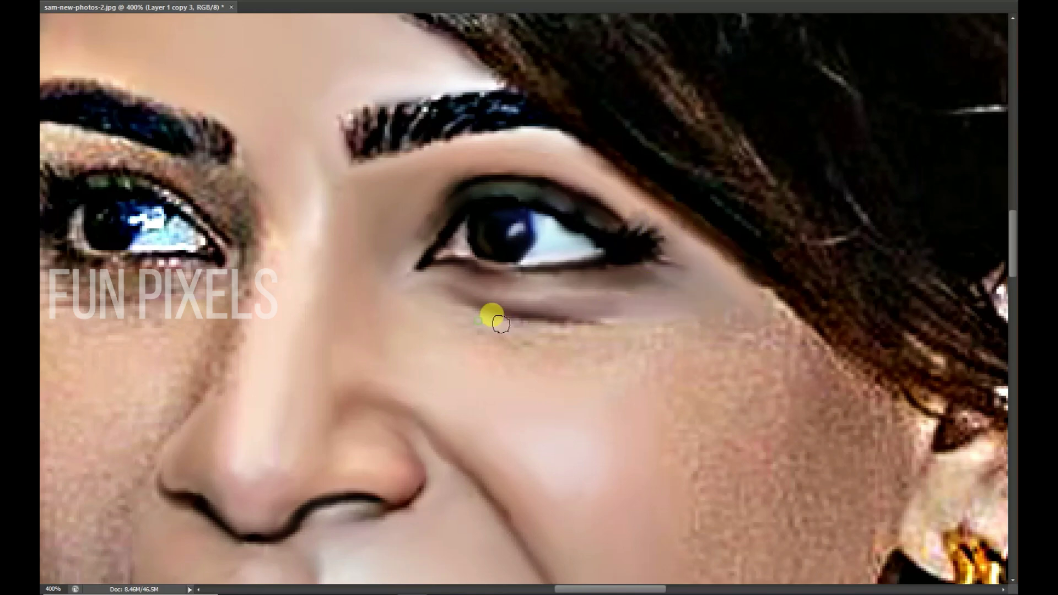
pyautogui.scroll(-3, 700, 353)
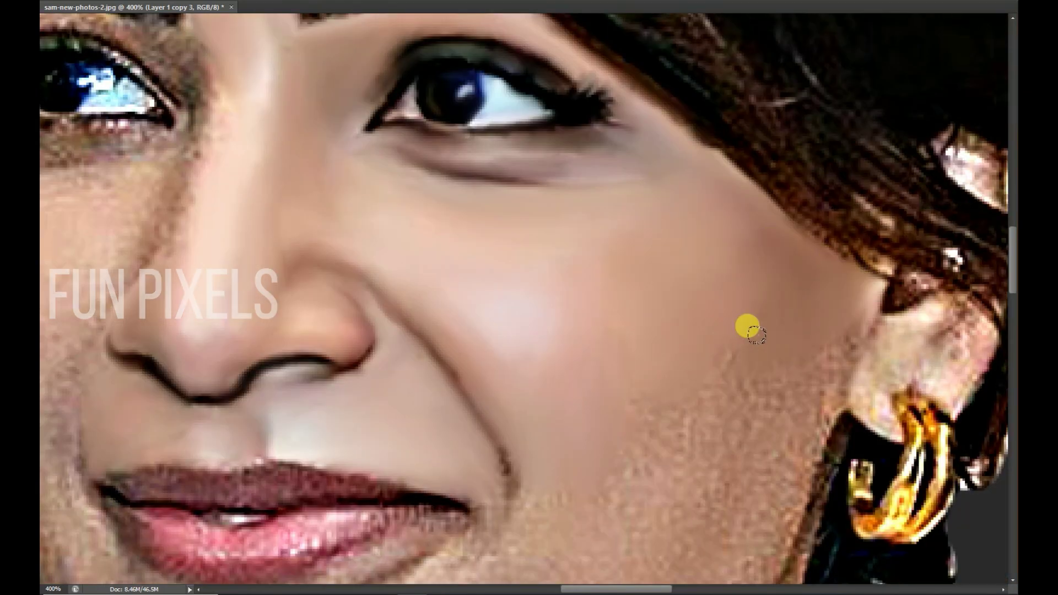
pyautogui.scroll(-2, 716, 276)
pyautogui.scroll(-2, 683, 231)
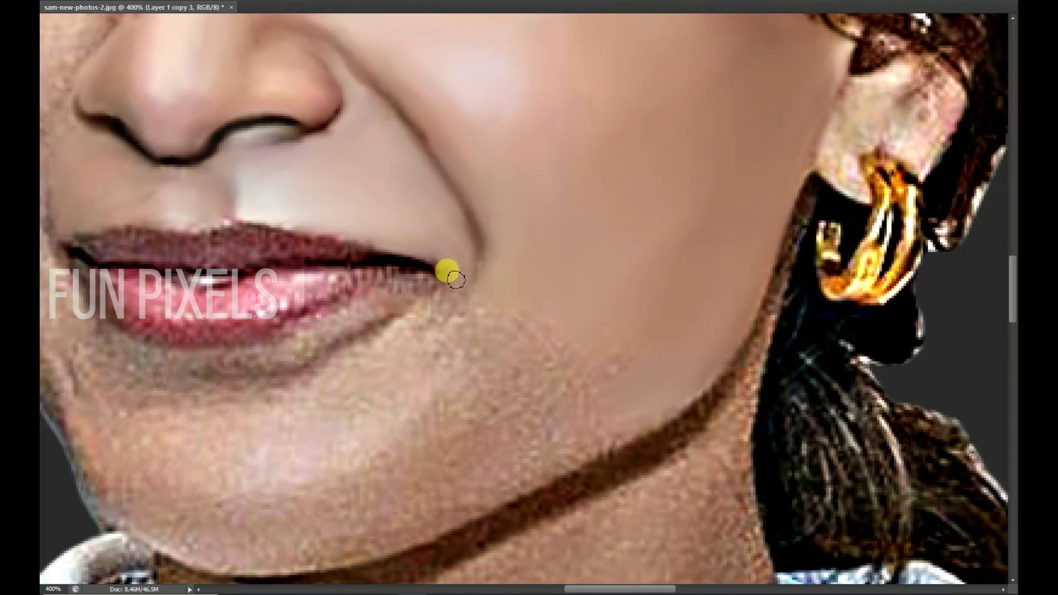
pyautogui.scroll(-2, 529, 397)
pyautogui.hscroll(-5, 530, 396)
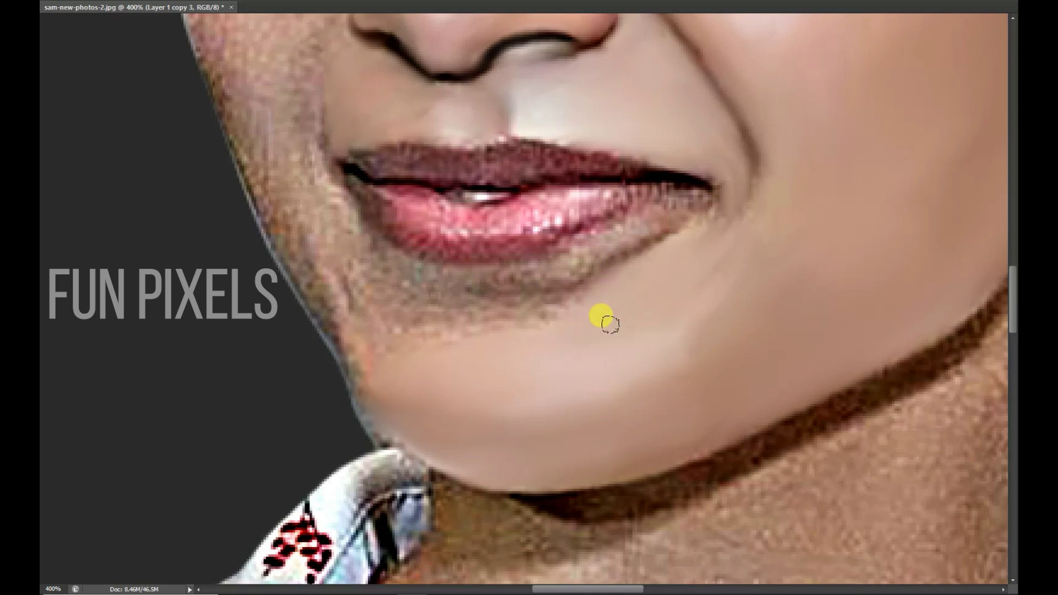
pyautogui.scroll(1, 610, 324)
pyautogui.hscroll(-2, 610, 324)
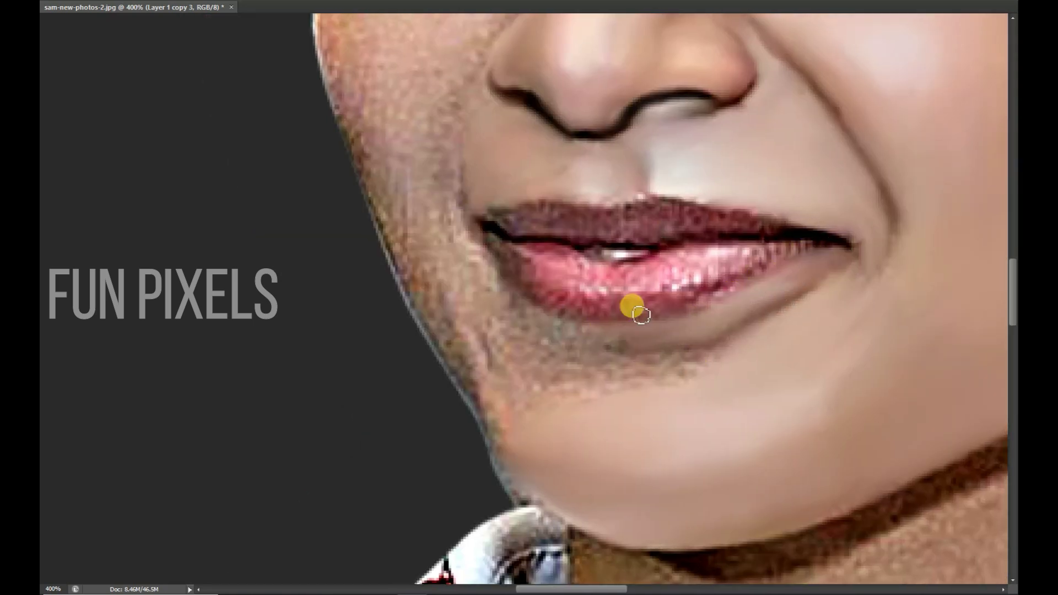
# - Smooth the cheek, jaw and lower lip texture into a painted finish
pyautogui.moveTo(521, 373)
pyautogui.mouseDown()
pyautogui.moveTo(470, 421)
pyautogui.moveTo(441, 277)
pyautogui.mouseUp()
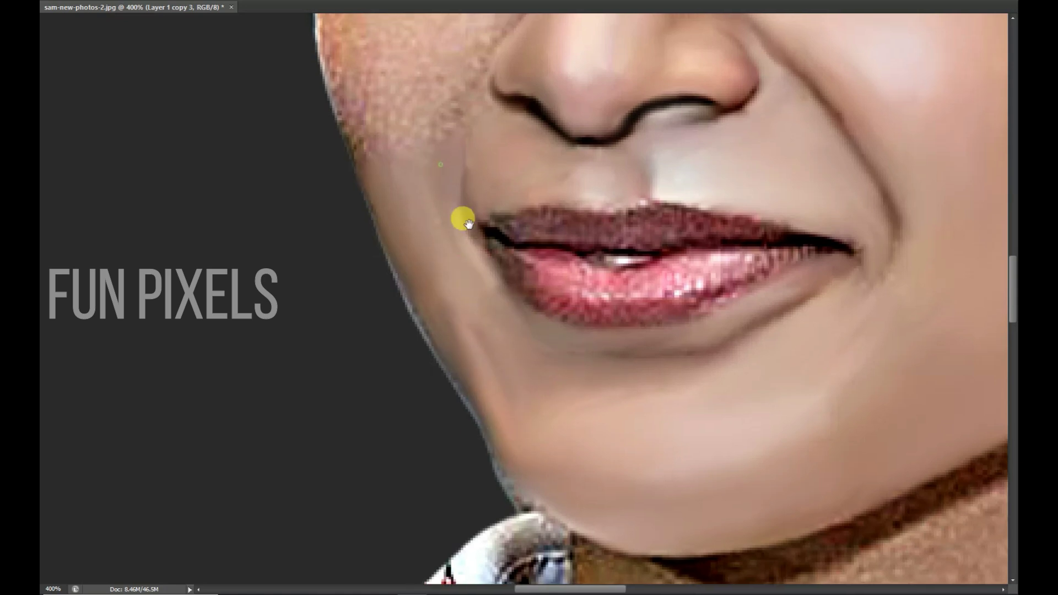
pyautogui.scroll(2, 463, 217)
pyautogui.moveTo(567, 418)
pyautogui.mouseDown()
pyautogui.moveTo(743, 377)
pyautogui.moveTo(542, 379)
pyautogui.mouseUp()
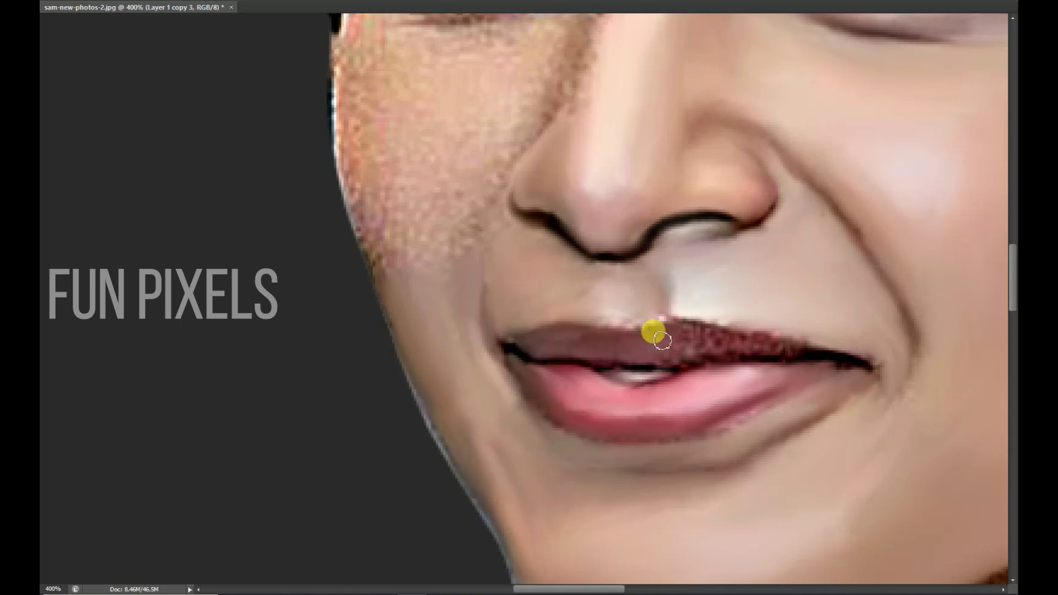
pyautogui.scroll(3, 460, 296)
pyautogui.hscroll(-2, 461, 296)
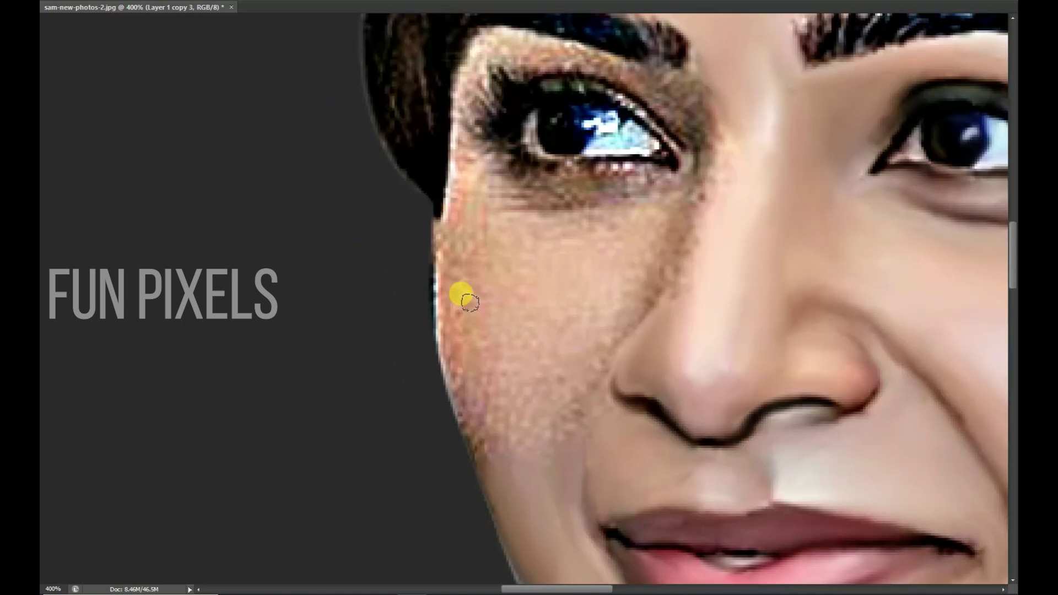
pyautogui.scroll(2, 539, 268)
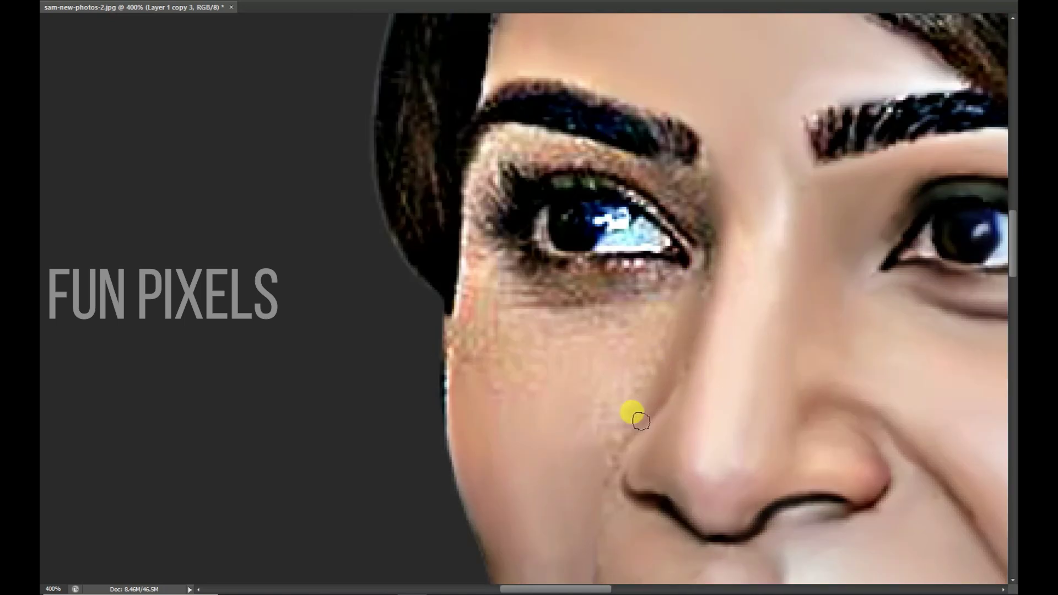
# - Centre the left eye and blend its iris, eye white and lash line smoothly
pyautogui.scroll(-2, 647, 349)
pyautogui.scroll(1, 609, 266)
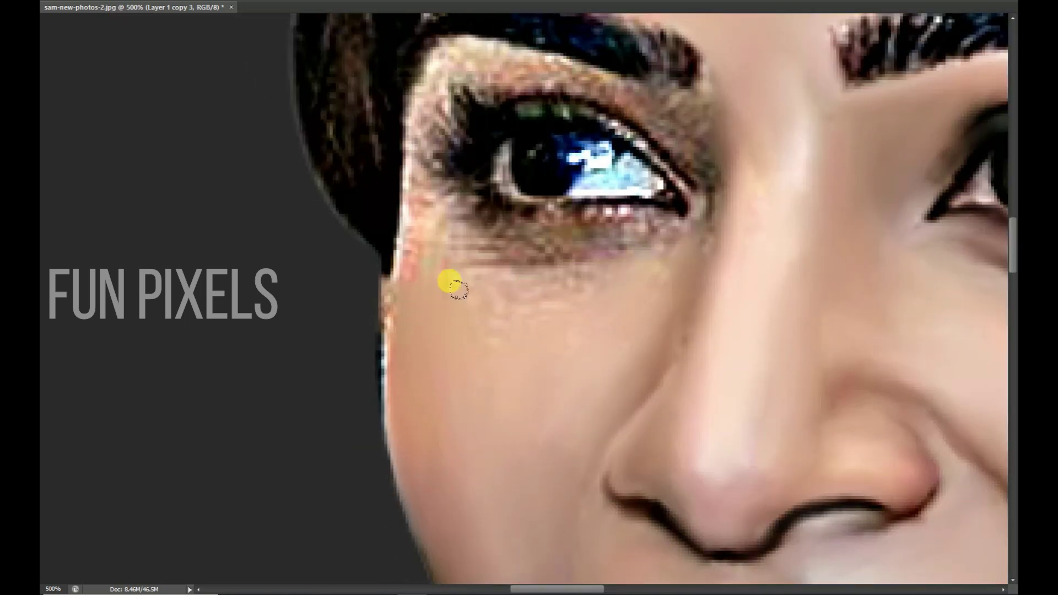
pyautogui.scroll(1, 678, 375)
pyautogui.moveTo(677, 375); pyautogui.dragTo(660, 440)
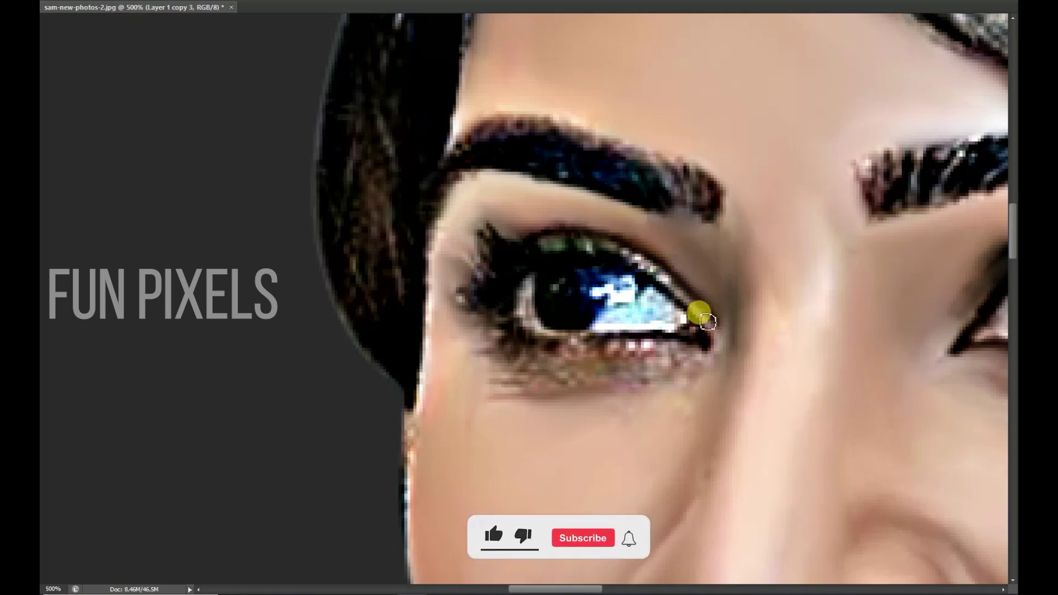
pyautogui.moveTo(710, 350)
pyautogui.mouseDown()
pyautogui.moveTo(636, 287)
pyautogui.moveTo(695, 373)
pyautogui.moveTo(520, 342)
pyautogui.moveTo(567, 390)
pyautogui.mouseUp()
pyautogui.scroll(3, 567, 389)
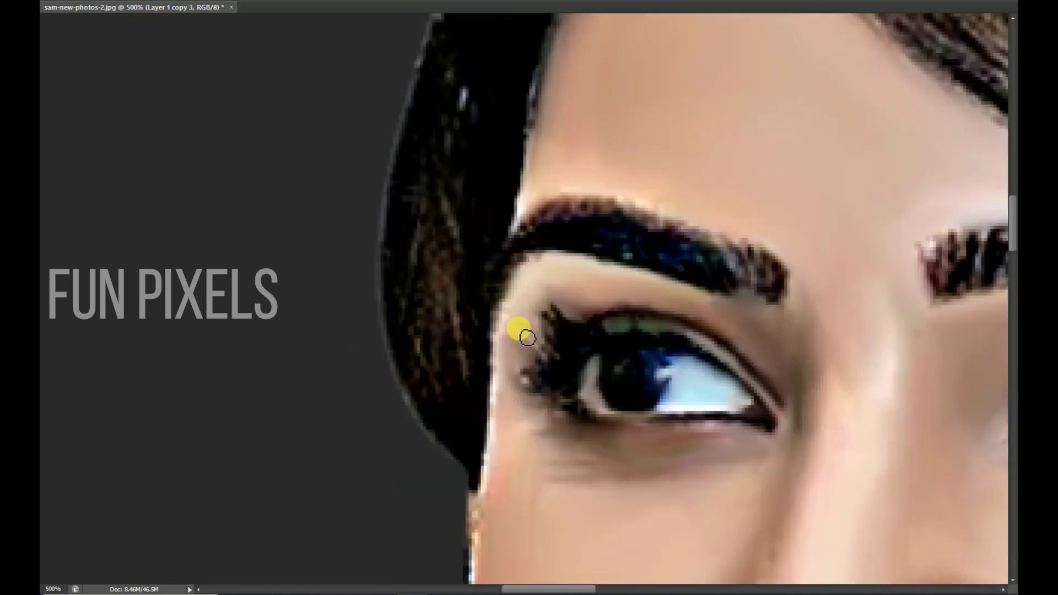
pyautogui.moveTo(515, 325); pyautogui.dragTo(532, 378)
# - Smooth the strokes of both the left and right eyebrows
pyautogui.scroll(2, 610, 303)
pyautogui.moveTo(705, 341)
pyautogui.mouseDown()
pyautogui.moveTo(610, 303)
pyautogui.moveTo(567, 345)
pyautogui.moveTo(442, 332)
pyautogui.moveTo(649, 326)
pyautogui.mouseUp()
pyautogui.hscroll(-2, 567, 345)
pyautogui.hscroll(5, 551, 307)
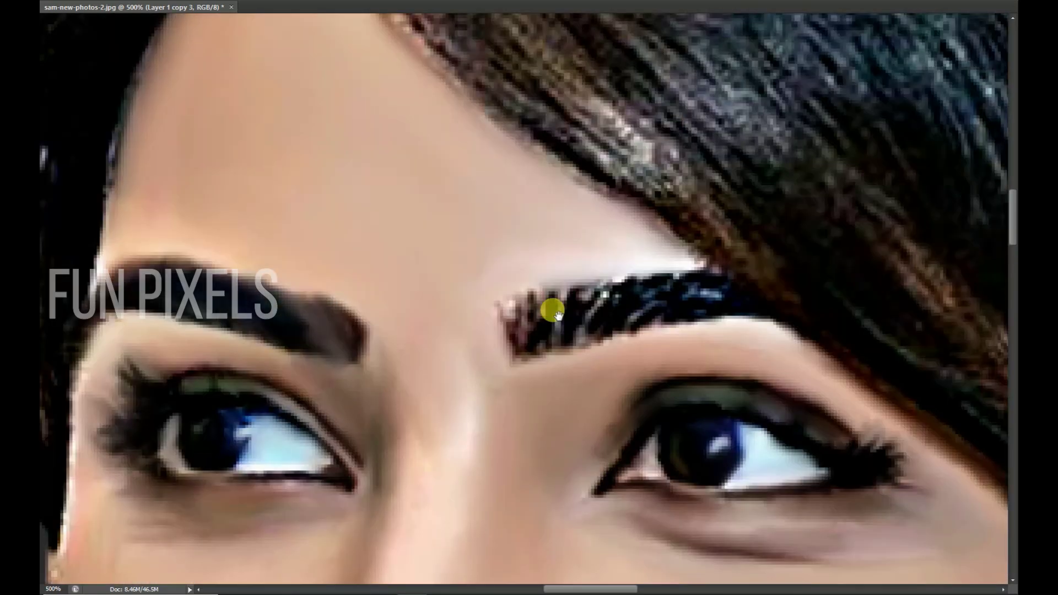
pyautogui.hscroll(1, 485, 333)
pyautogui.moveTo(484, 333)
pyautogui.mouseDown()
pyautogui.moveTo(533, 336)
pyautogui.moveTo(651, 313)
pyautogui.mouseUp()
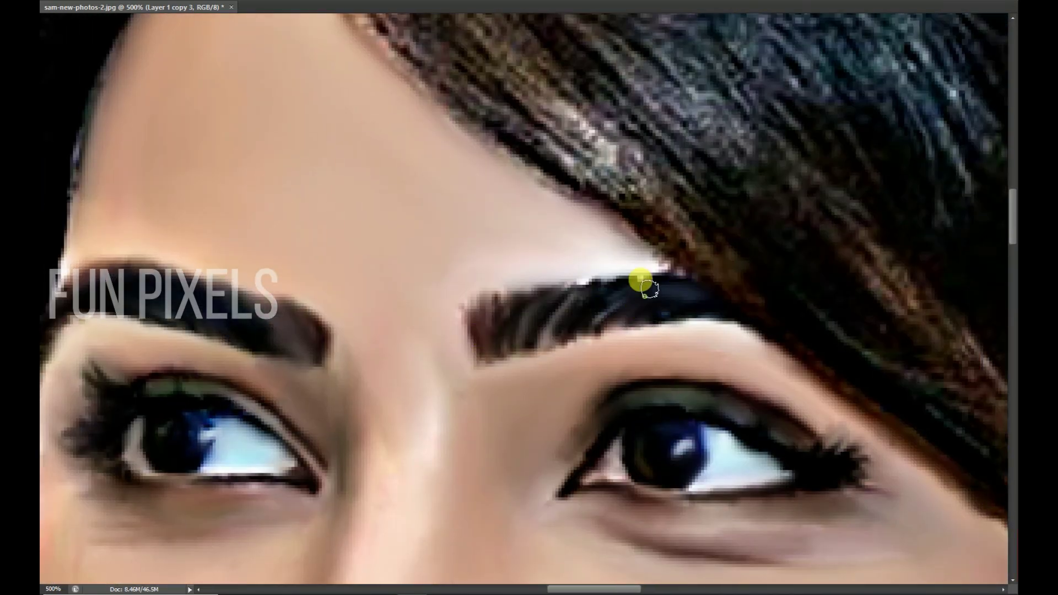
pyautogui.scroll(-4, 342, 243)
pyautogui.hscroll(-3, 343, 300)
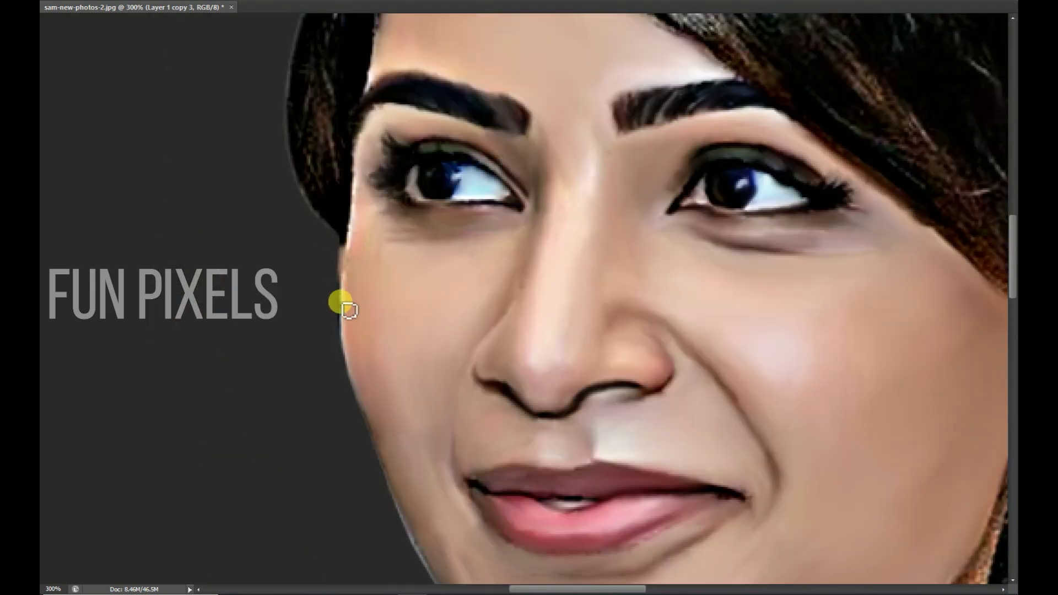
pyautogui.scroll(-3, 432, 194)
# - Smooth the neck skin under the jaw at 300% zoom
pyautogui.scroll(2, 645, 259)
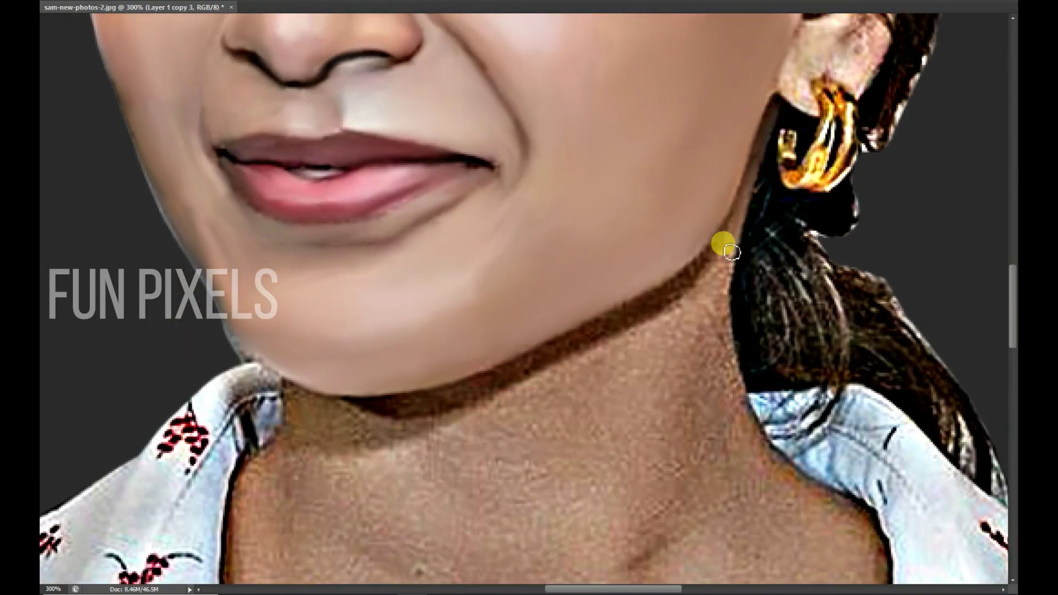
pyautogui.moveTo(636, 295)
pyautogui.mouseDown()
pyautogui.moveTo(600, 283)
pyautogui.moveTo(711, 260)
pyautogui.moveTo(663, 369)
pyautogui.moveTo(677, 412)
pyautogui.moveTo(483, 463)
pyautogui.mouseUp()
pyautogui.scroll(-2, 441, 330)
pyautogui.hscroll(-3, 441, 331)
pyautogui.moveTo(442, 331)
pyautogui.mouseDown()
pyautogui.moveTo(465, 364)
pyautogui.moveTo(372, 448)
pyautogui.mouseUp()
# - Blend the grainy upper chest and collarbone skin into a smooth finish
pyautogui.scroll(-2, 576, 458)
pyautogui.hscroll(-1, 576, 458)
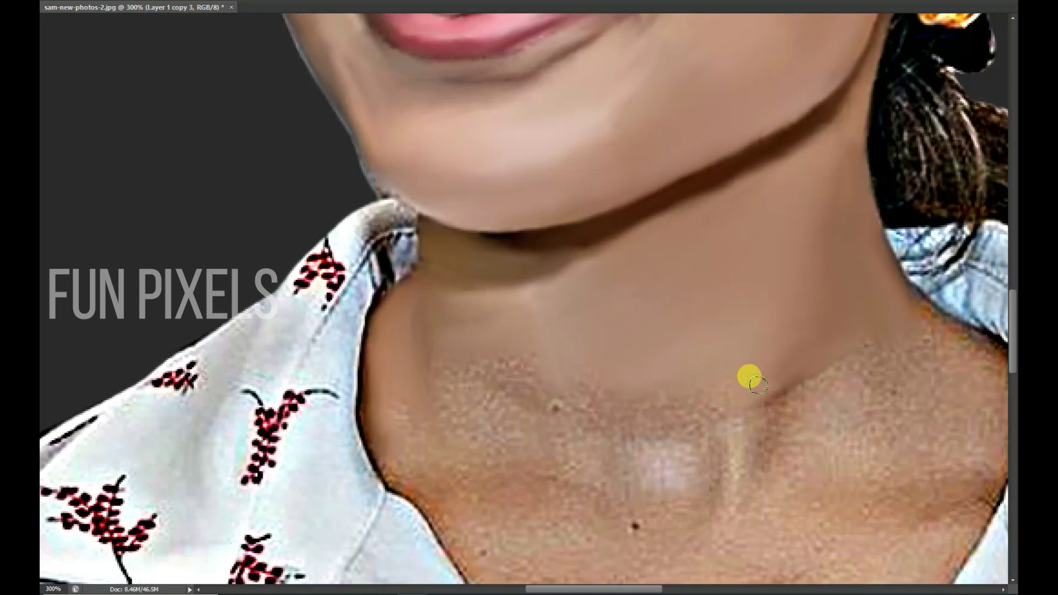
pyautogui.scroll(-1, 959, 337)
pyautogui.hscroll(2, 959, 337)
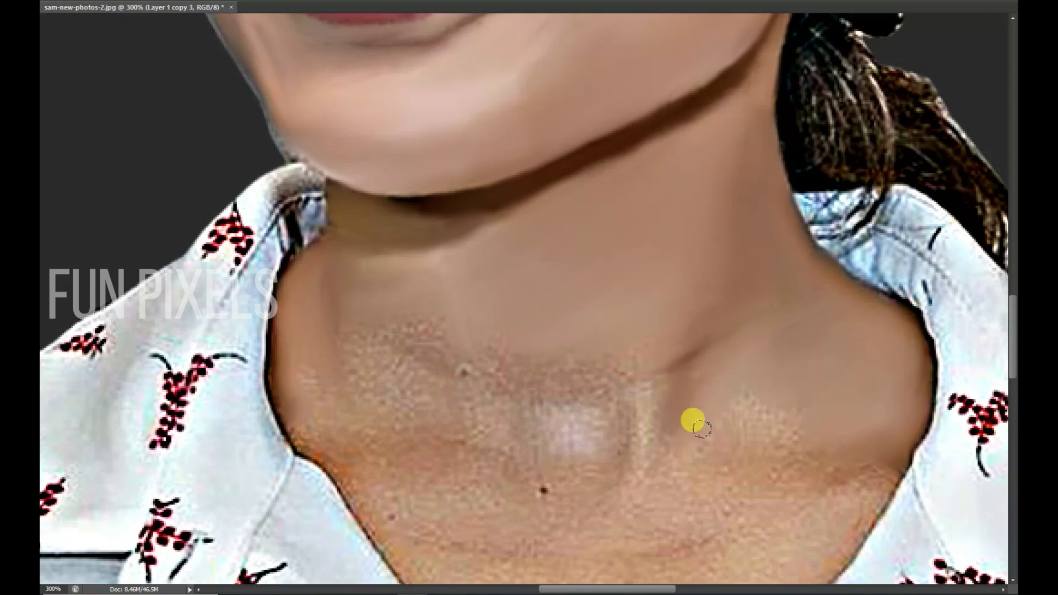
pyautogui.scroll(-5, 805, 474)
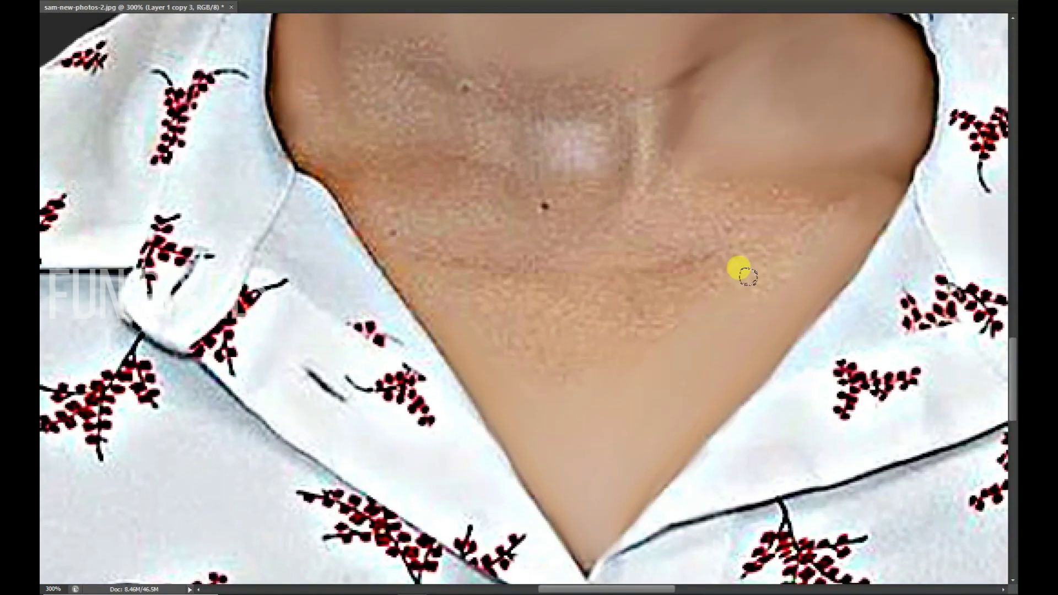
pyautogui.moveTo(503, 315)
pyautogui.mouseDown()
pyautogui.moveTo(596, 366)
pyautogui.moveTo(696, 314)
pyautogui.mouseUp()
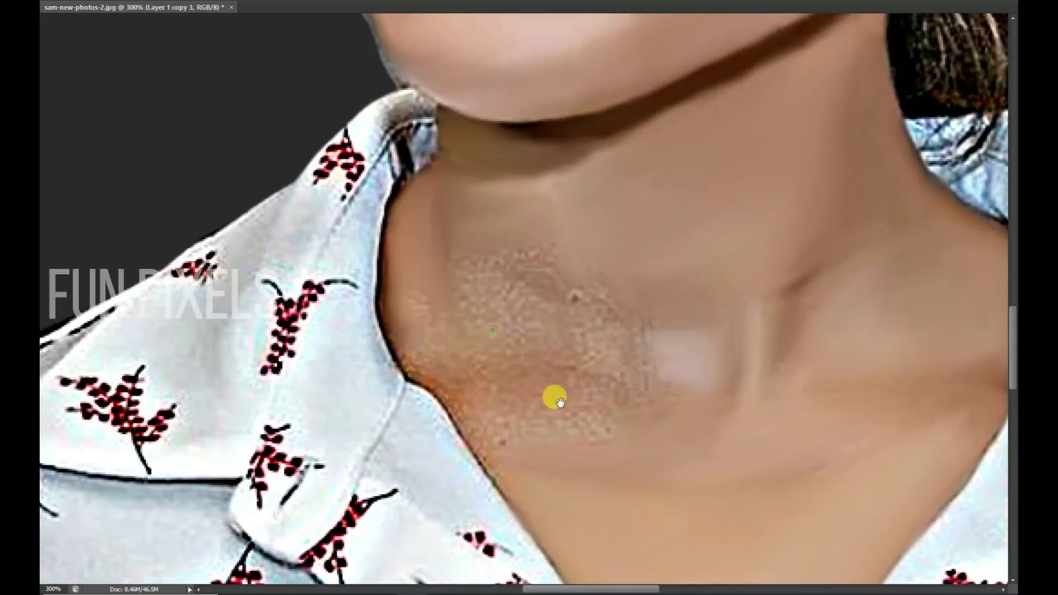
pyautogui.moveTo(623, 398); pyautogui.dragTo(551, 393)
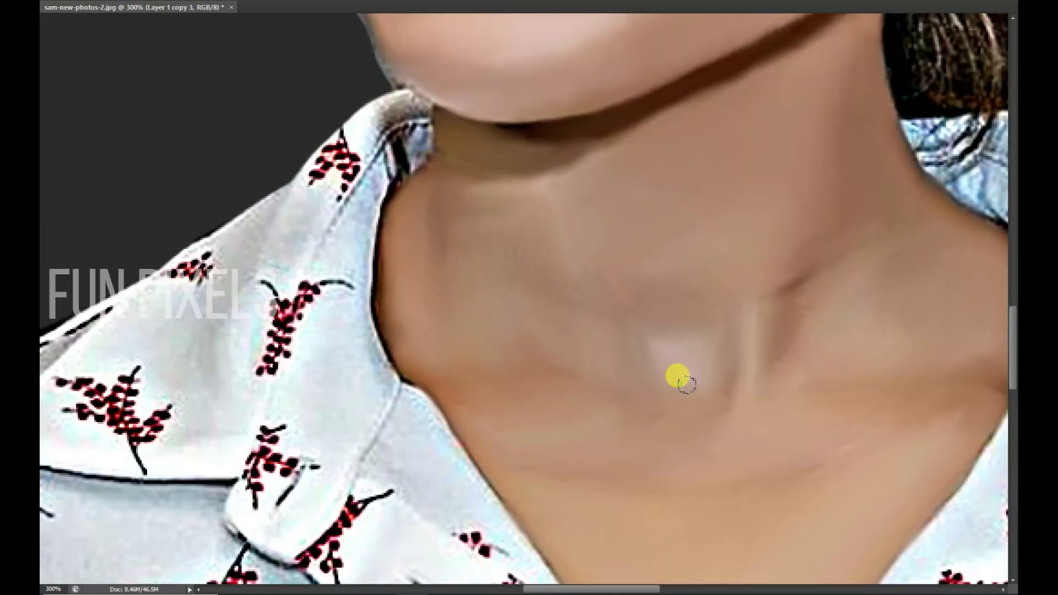
pyautogui.moveTo(677, 377); pyautogui.dragTo(523, 340)
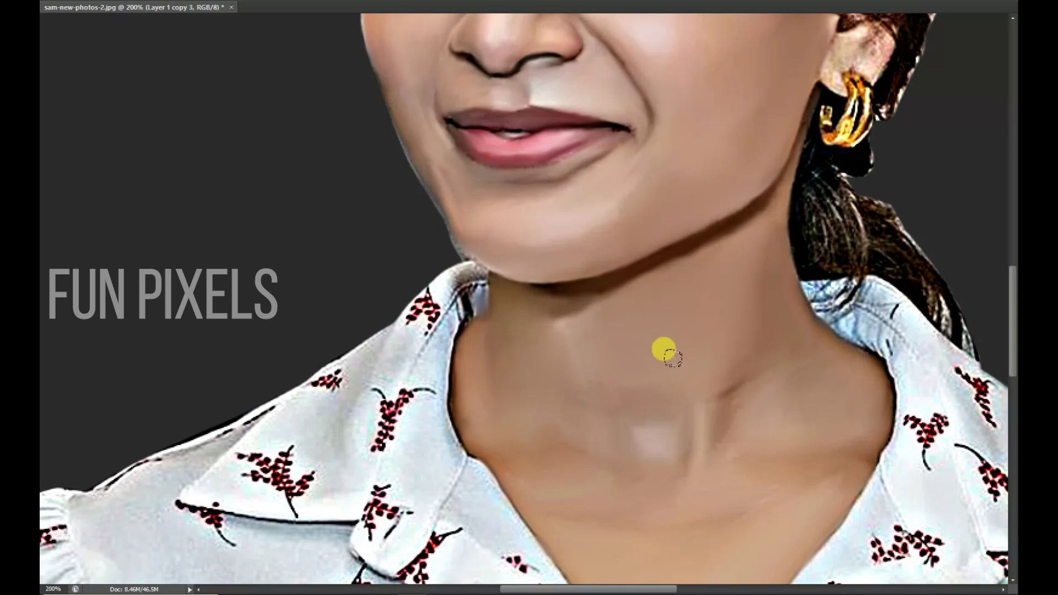
pyautogui.moveTo(687, 329); pyautogui.dragTo(506, 213)
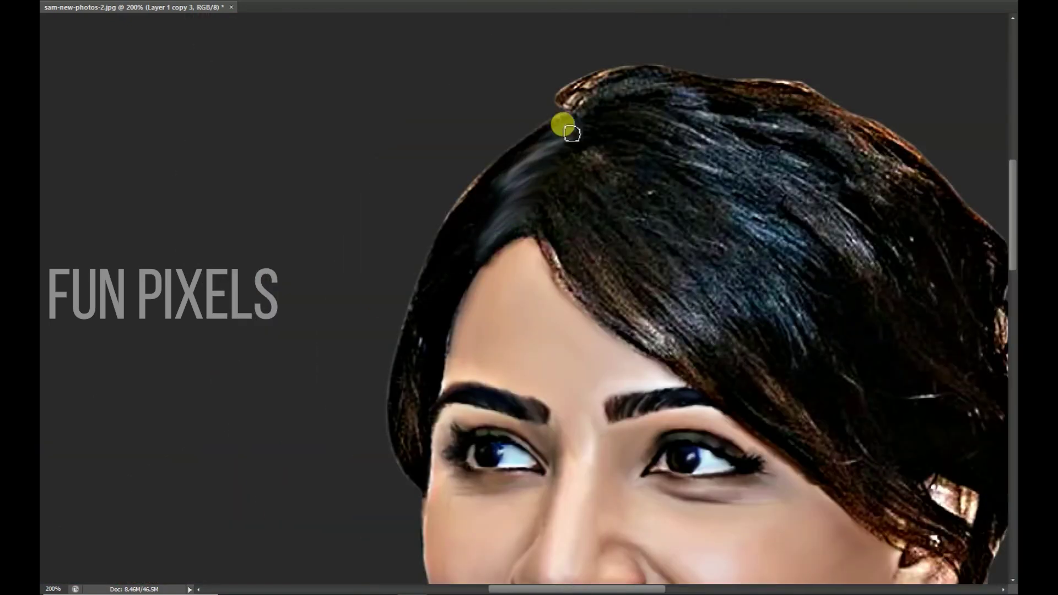
pyautogui.moveTo(426, 337); pyautogui.dragTo(413, 435)
pyautogui.moveTo(562, 209)
pyautogui.mouseDown()
pyautogui.moveTo(599, 316)
pyautogui.moveTo(627, 313)
pyautogui.moveTo(661, 343)
pyautogui.mouseUp()
pyautogui.moveTo(543, 177)
pyautogui.mouseDown()
pyautogui.moveTo(621, 177)
pyautogui.moveTo(763, 436)
pyautogui.moveTo(281, 224)
pyautogui.mouseUp()
pyautogui.press('r')
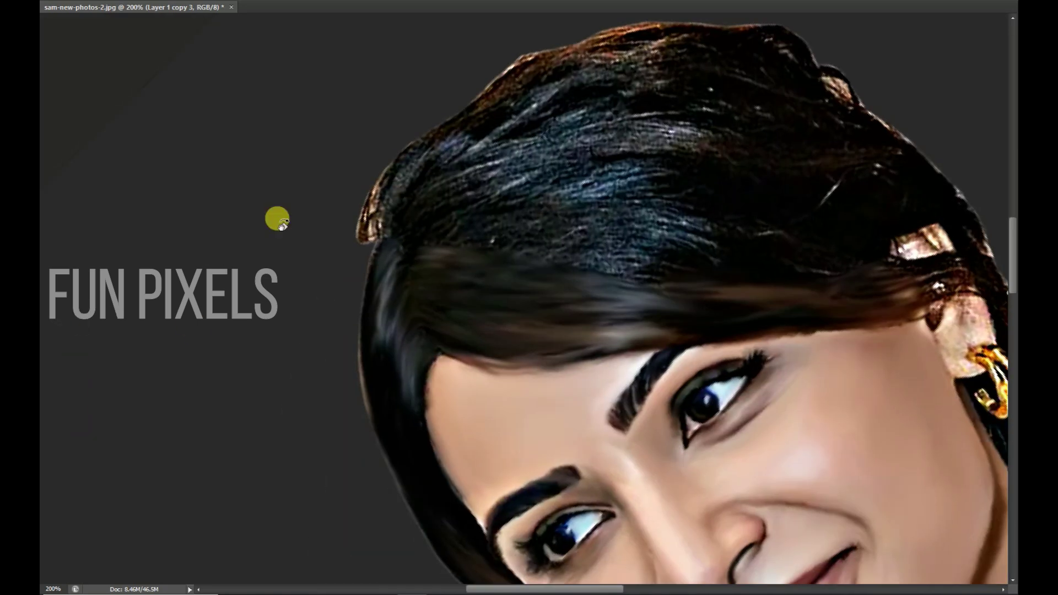
pyautogui.moveTo(428, 251)
pyautogui.mouseDown()
pyautogui.moveTo(679, 299)
pyautogui.moveTo(613, 195)
pyautogui.moveTo(447, 207)
pyautogui.moveTo(544, 183)
pyautogui.moveTo(645, 107)
pyautogui.moveTo(444, 121)
pyautogui.moveTo(515, 89)
pyautogui.moveTo(609, 151)
pyautogui.moveTo(730, 94)
pyautogui.moveTo(876, 227)
pyautogui.mouseUp()
pyautogui.press('Escape')
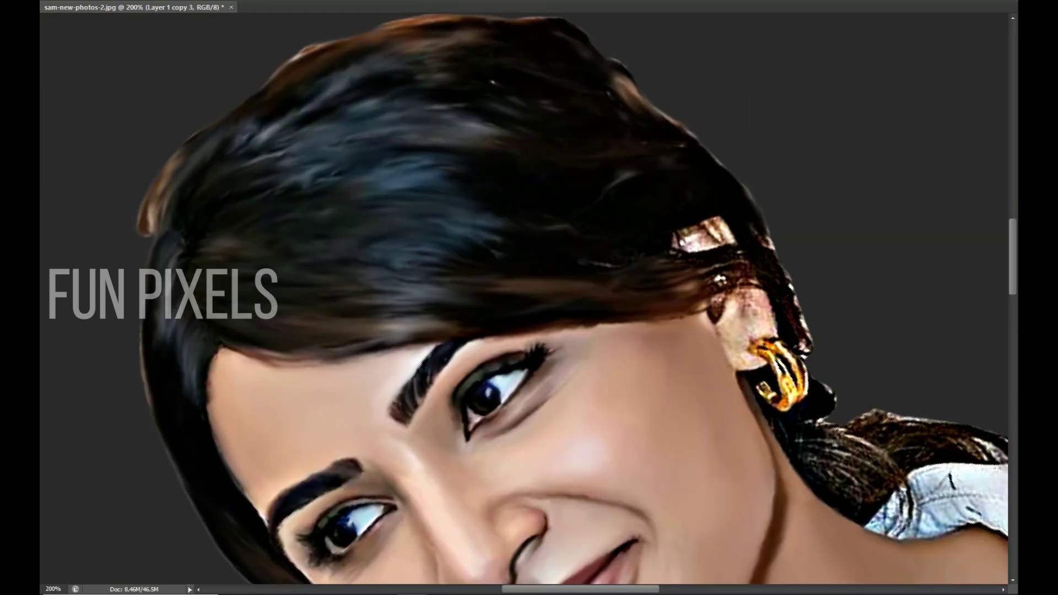
pyautogui.moveTo(940, 94)
pyautogui.mouseDown()
pyautogui.moveTo(811, 263)
pyautogui.moveTo(716, 324)
pyautogui.moveTo(626, 428)
pyautogui.moveTo(702, 498)
pyautogui.mouseUp()
pyautogui.scroll(-3, 812, 263)
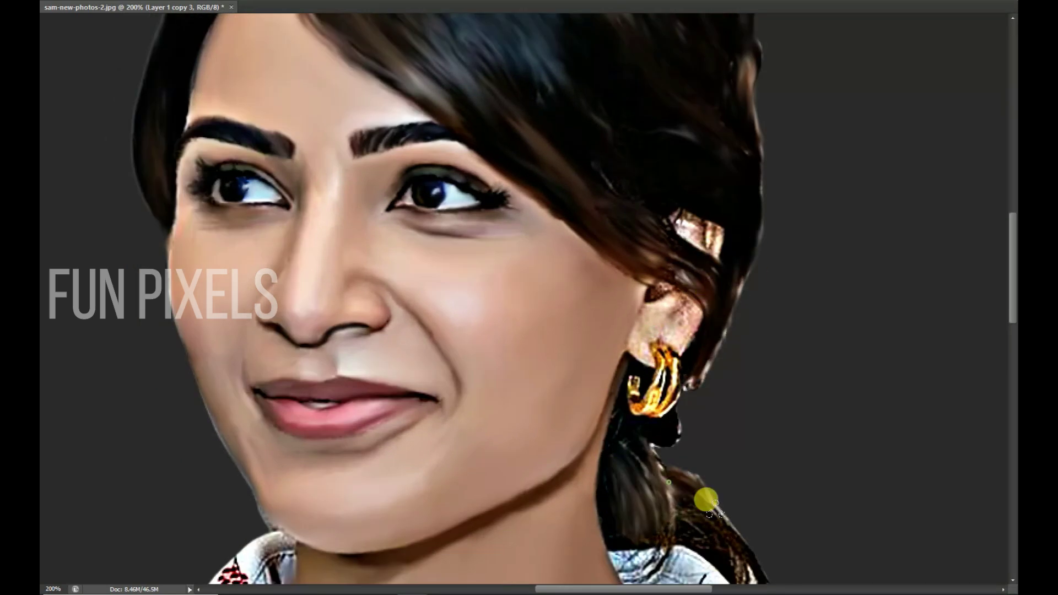
pyautogui.scroll(-3, 701, 499)
pyautogui.scroll(5, 670, 390)
pyautogui.scroll(3, 652, 458)
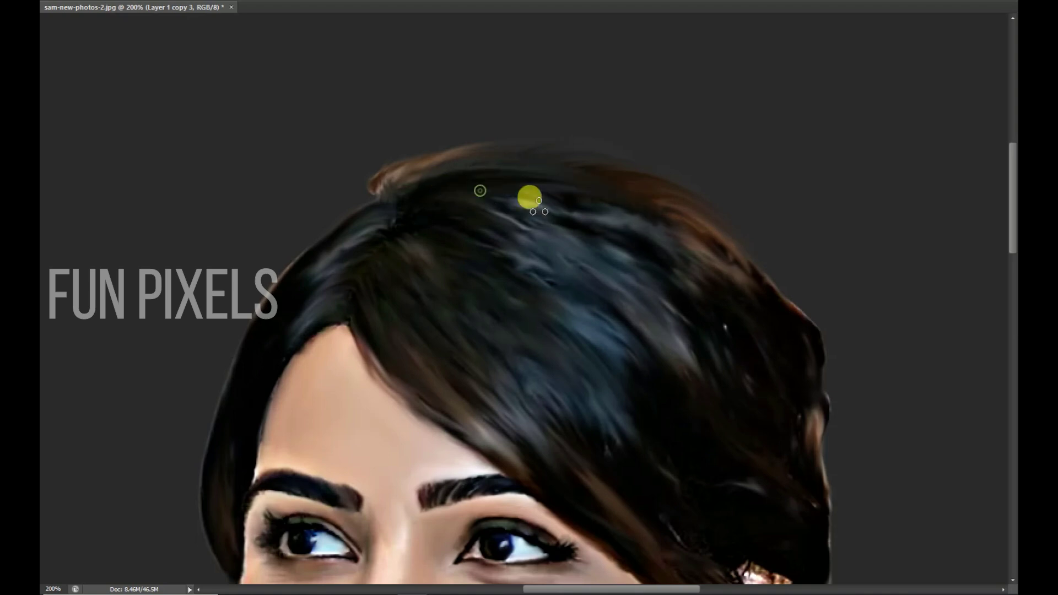
pyautogui.scroll(-3, 551, 182)
pyautogui.scroll(-3, 772, 275)
pyautogui.scroll(2, 606, 209)
pyautogui.hscroll(-2, 606, 209)
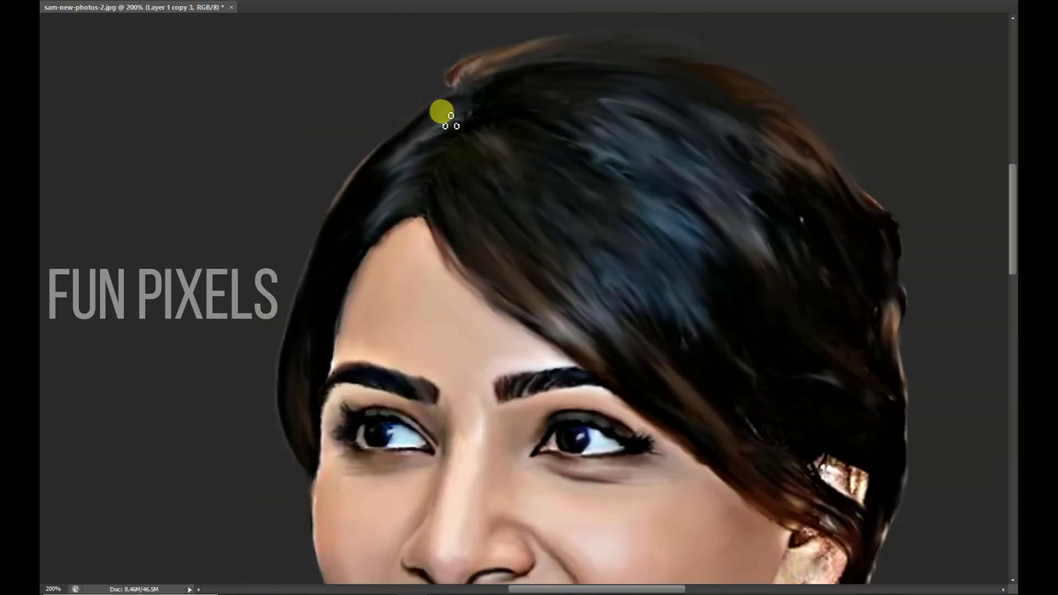
pyautogui.scroll(-4, 331, 303)
pyautogui.hscroll(-2, 331, 303)
pyautogui.hscroll(3, 814, 265)
pyautogui.scroll(-1, 815, 264)
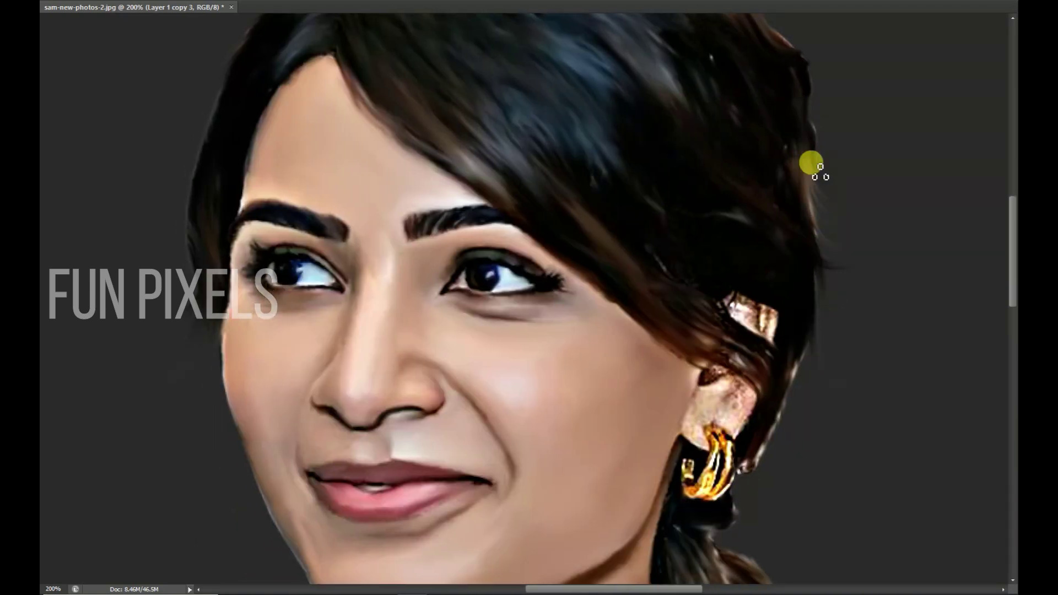
pyautogui.scroll(2, 785, 295)
pyautogui.scroll(-5, 728, 388)
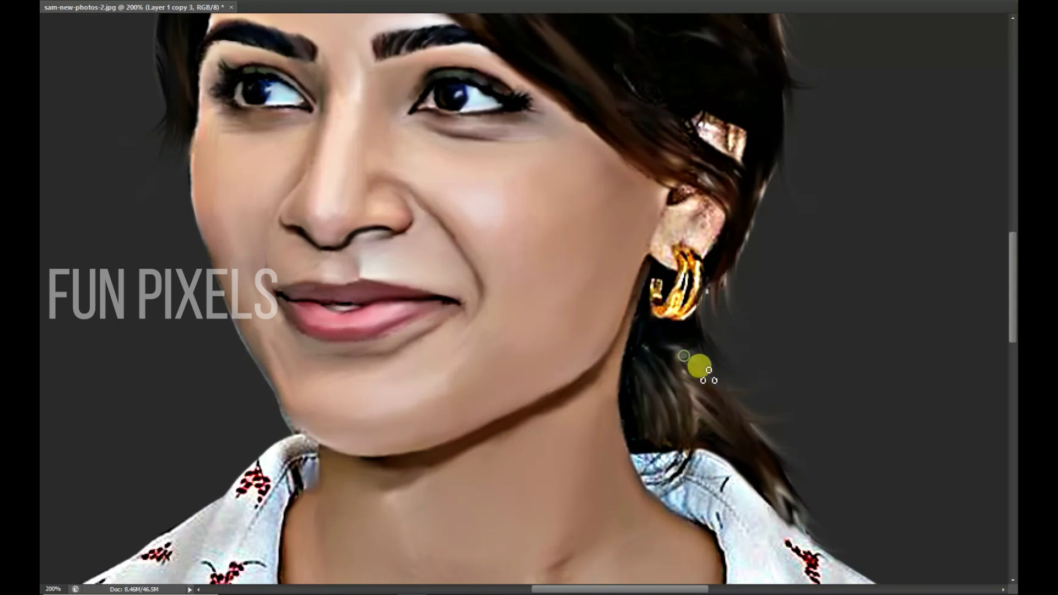
pyautogui.scroll(3, 667, 352)
pyautogui.hscroll(-1, 667, 352)
pyautogui.scroll(5, 605, 307)
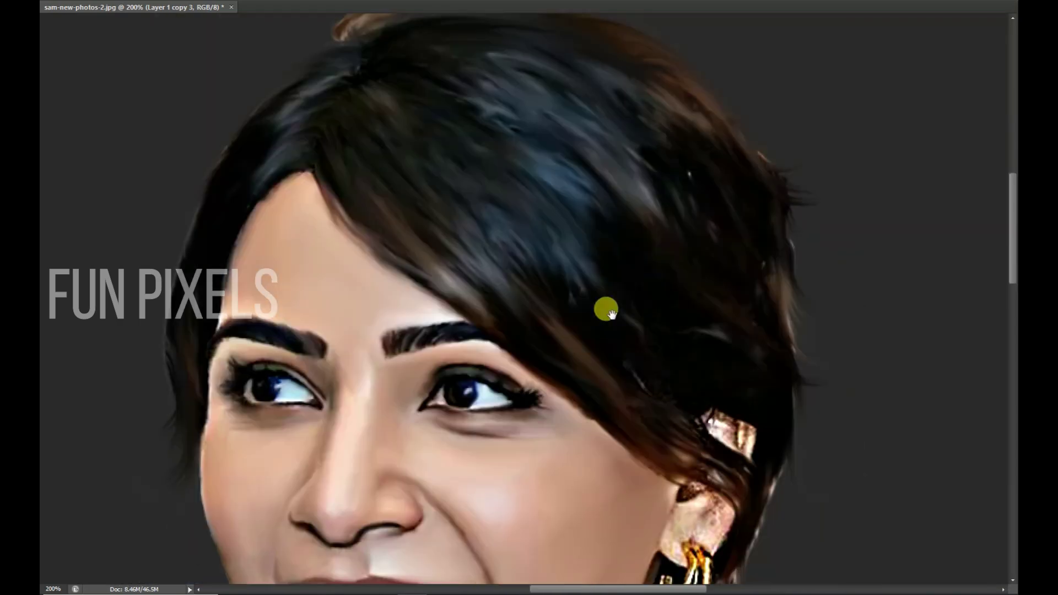
pyautogui.scroll(2, 733, 147)
pyautogui.scroll(-4, 715, 401)
pyautogui.scroll(-6, 606, 205)
pyautogui.hscroll(3, 607, 205)
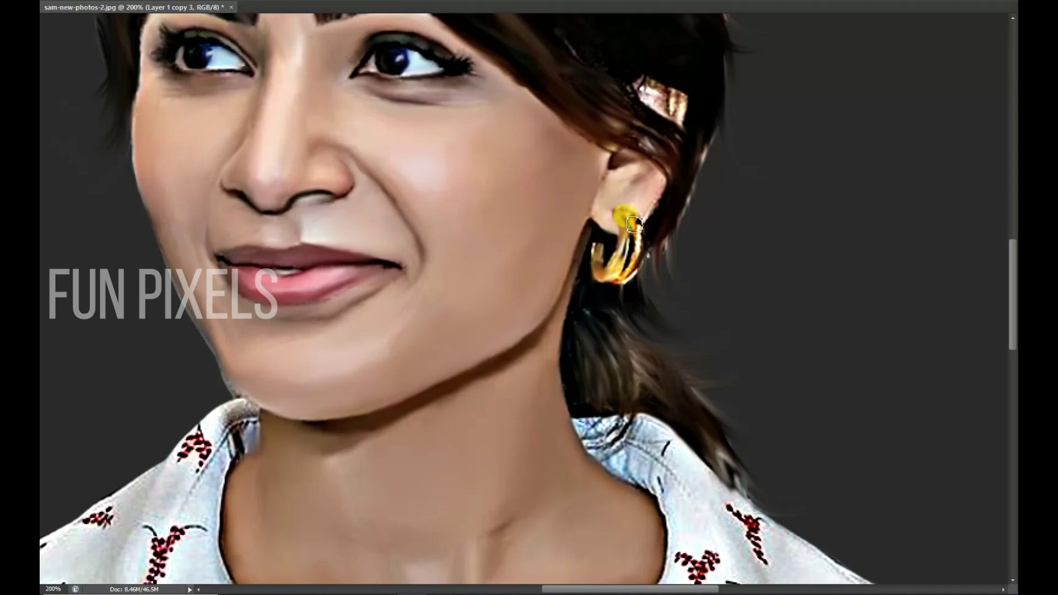
pyautogui.scroll(-10, 662, 165)
pyautogui.hscroll(-5, 551, 248)
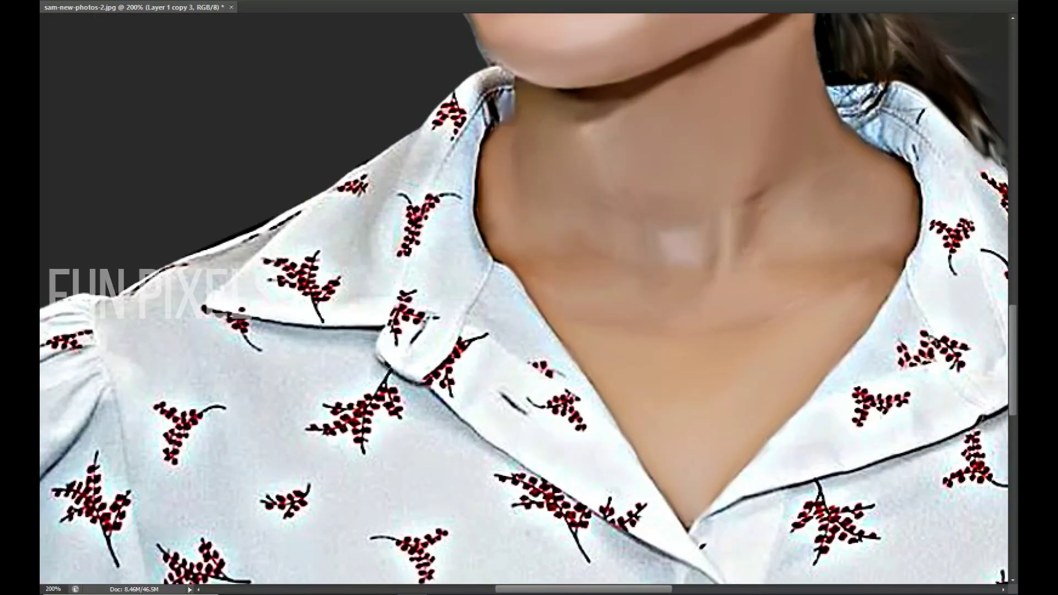
# - Smudge the red leaf prints on the left collar into soft streaks
pyautogui.moveTo(237, 259); pyautogui.dragTo(336, 292)
pyautogui.moveTo(308, 198); pyautogui.dragTo(397, 242)
pyautogui.moveTo(386, 287); pyautogui.dragTo(529, 403)
pyautogui.scroll(3, 528, 400)
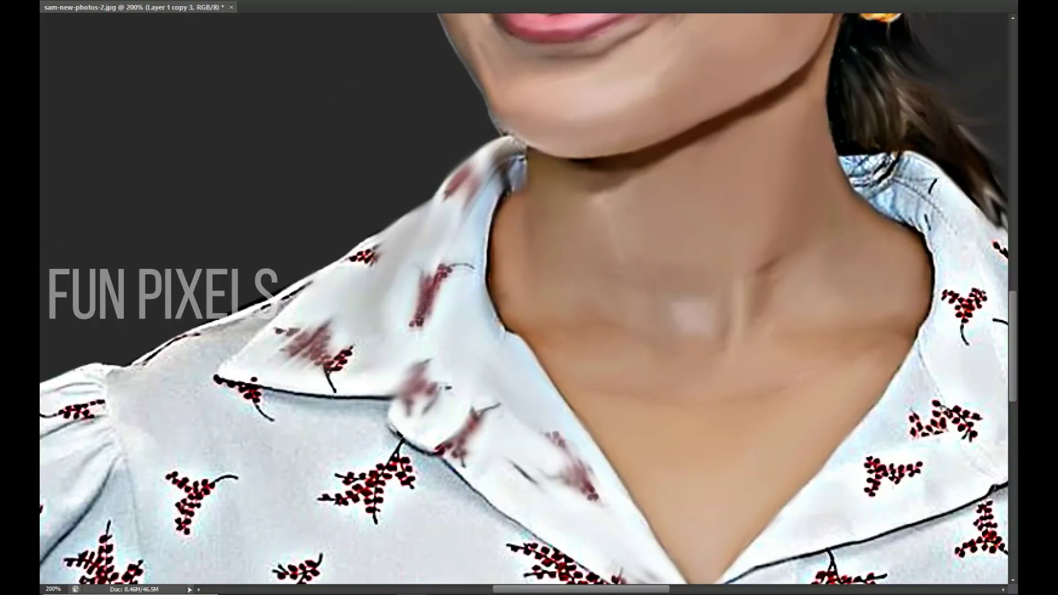
pyautogui.hscroll(3, 791, 276)
# - Blur the leaf prints on the right collar
pyautogui.moveTo(791, 276); pyautogui.dragTo(981, 386)
pyautogui.moveTo(805, 369); pyautogui.dragTo(822, 450)
pyautogui.scroll(-4, 770, 273)
pyautogui.hscroll(2, 771, 273)
pyautogui.hscroll(5, 771, 273)
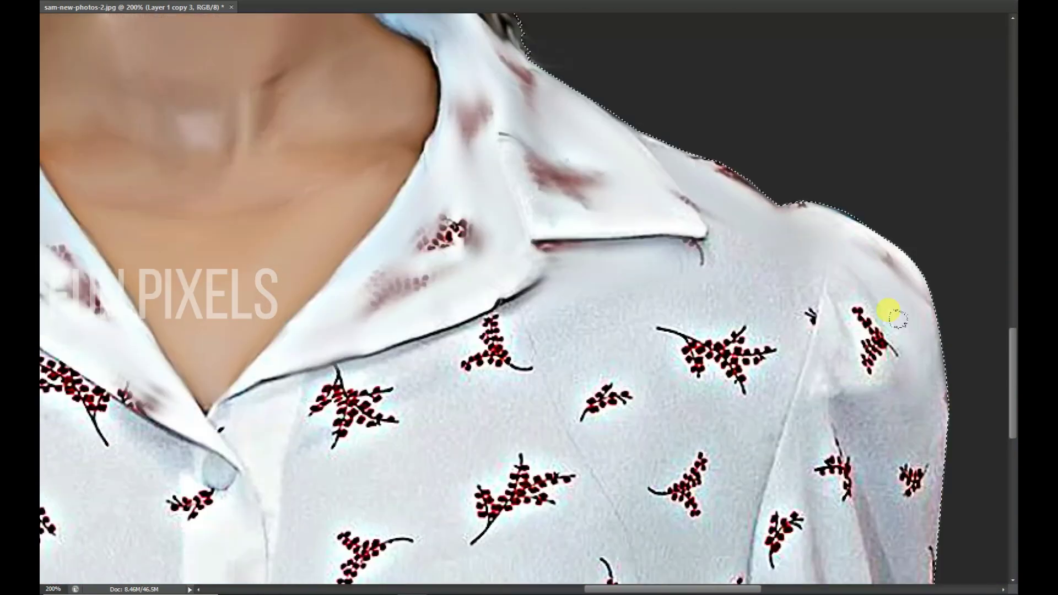
pyautogui.moveTo(889, 307); pyautogui.dragTo(810, 385)
pyautogui.scroll(-3, 685, 279)
pyautogui.moveTo(686, 279); pyautogui.dragTo(650, 248)
pyautogui.scroll(-2, 773, 236)
pyautogui.moveTo(773, 237); pyautogui.dragTo(733, 437)
# - Soften the leaf prints across the shirt's centre and on the shoulder
pyautogui.moveTo(662, 243); pyautogui.dragTo(485, 248)
pyautogui.moveTo(331, 165); pyautogui.dragTo(354, 99)
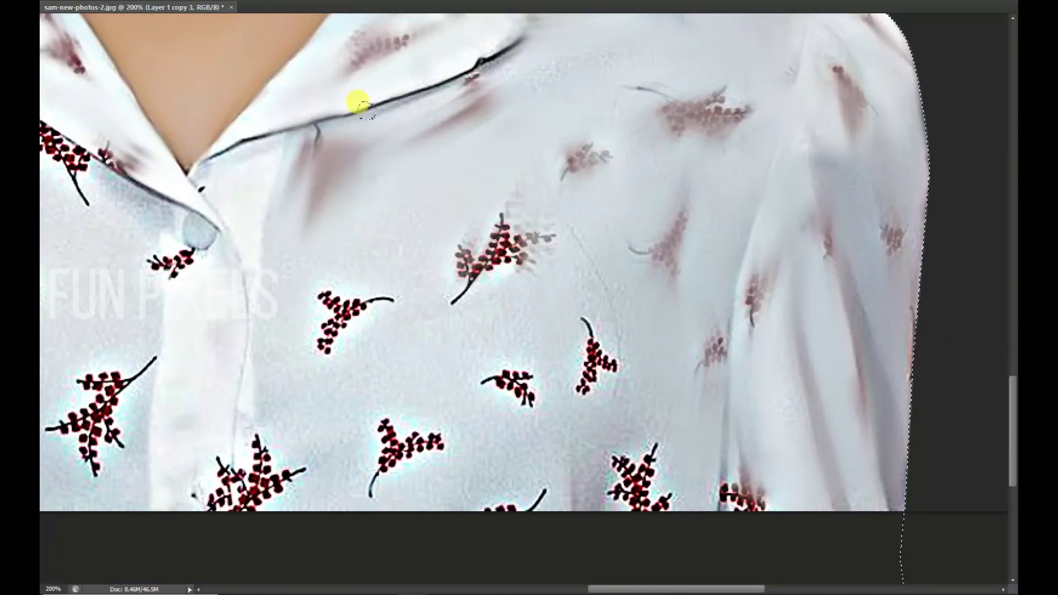
pyautogui.moveTo(352, 320); pyautogui.dragTo(454, 274)
pyautogui.moveTo(595, 356); pyautogui.dragTo(539, 392)
pyautogui.hscroll(-5, 539, 392)
pyautogui.scroll(1, 489, 266)
pyautogui.hscroll(-5, 489, 266)
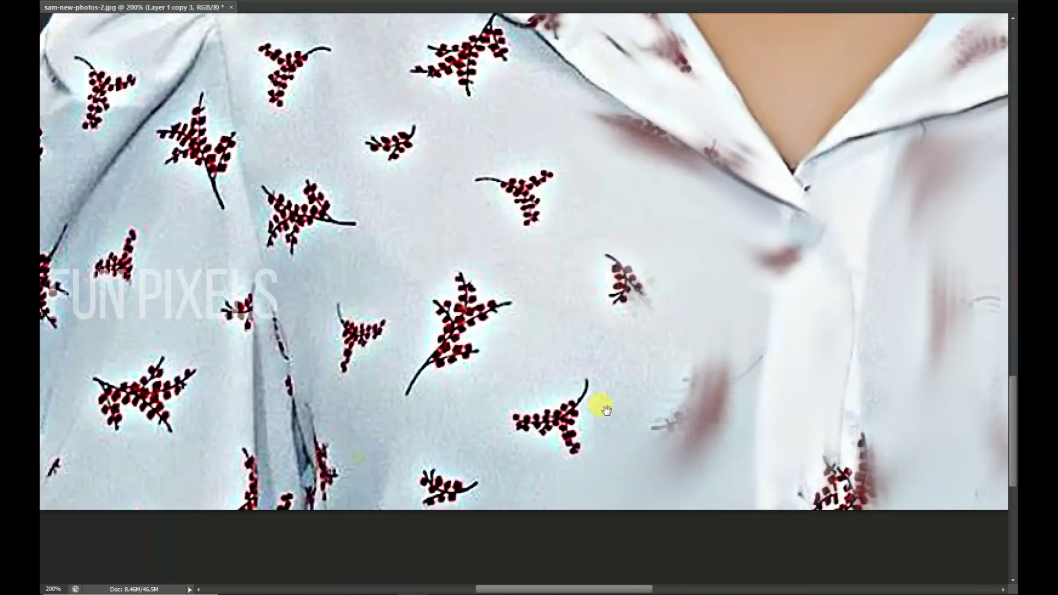
pyautogui.moveTo(602, 407); pyautogui.dragTo(539, 315)
pyautogui.hscroll(-5, 539, 315)
pyautogui.moveTo(295, 331); pyautogui.dragTo(310, 303)
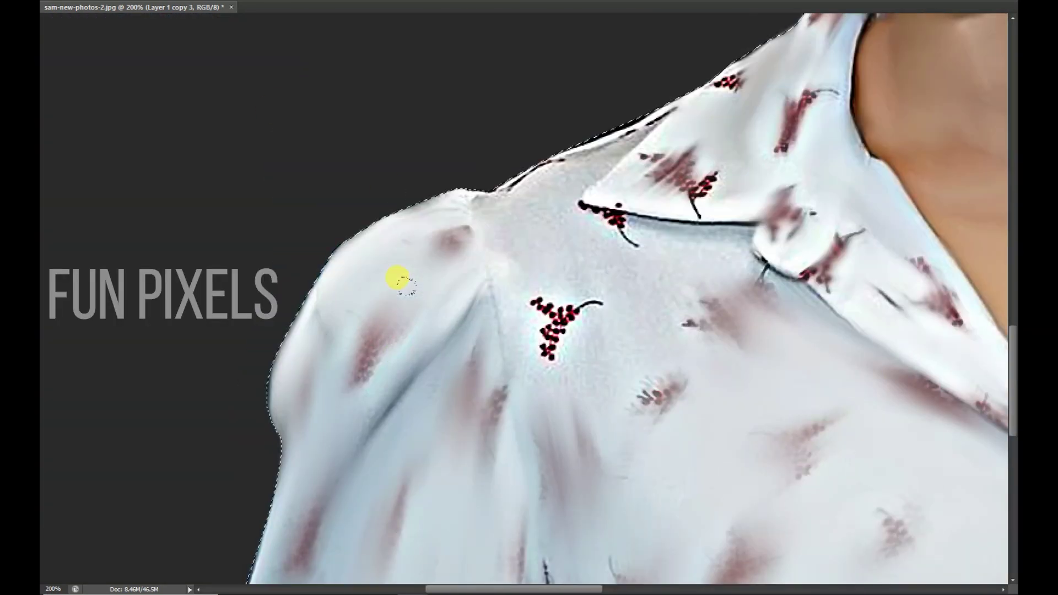
# - Gradient-fade the shirt bottom into the dark background, duplicate the layer, then deselect
pyautogui.hotkey('ctrl', '-')
pyautogui.hotkey('ctrl', '-')
pyautogui.hotkey('ctrl', '-')
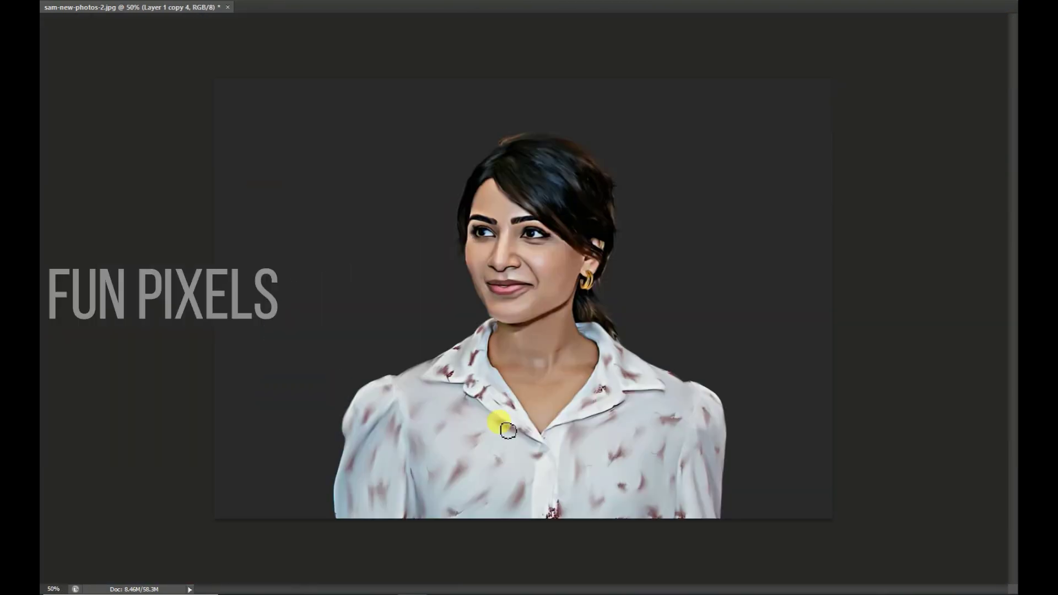
pyautogui.hotkey('ctrl', '-')
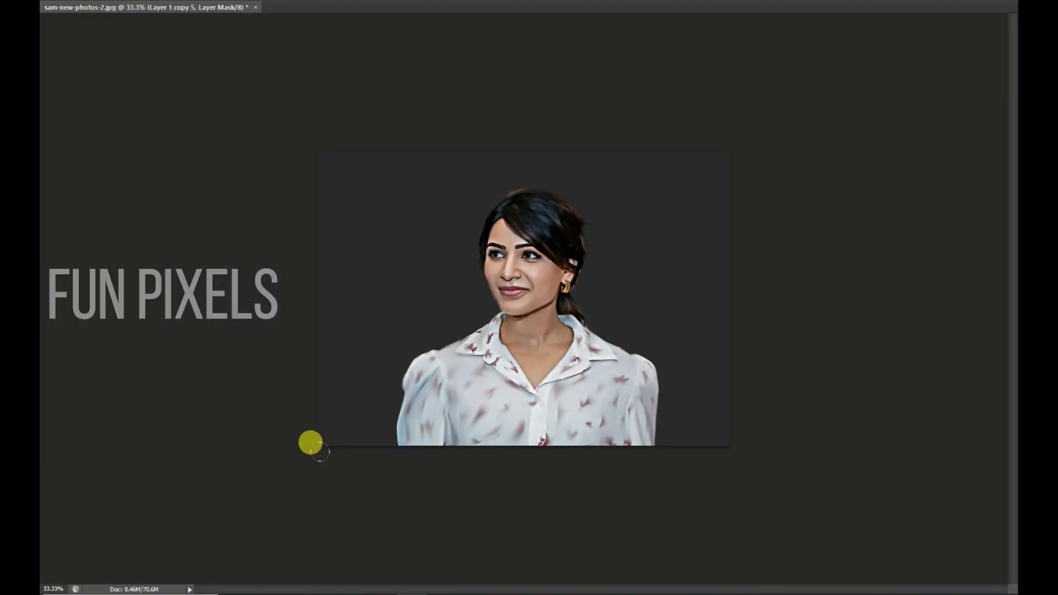
pyautogui.moveTo(326, 432); pyautogui.dragTo(330, 364)
pyautogui.hotkey('ctrl', '+')
pyautogui.hotkey('ctrl', '+')
pyautogui.scroll(2, 753, 187)
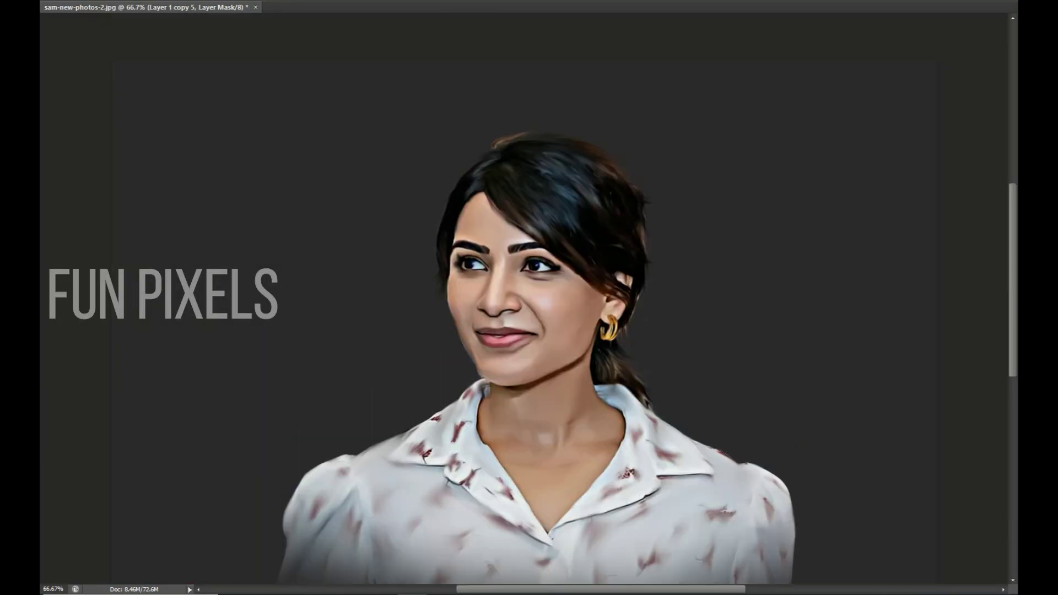
pyautogui.hotkey('ctrl', 'j')
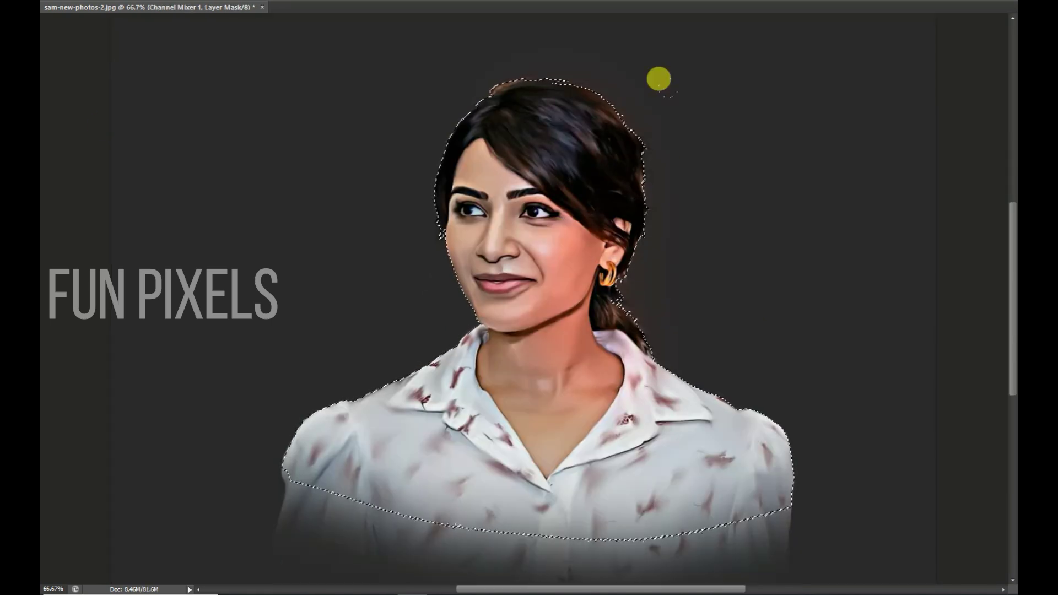
pyautogui.hotkey('ctrl', 'd')
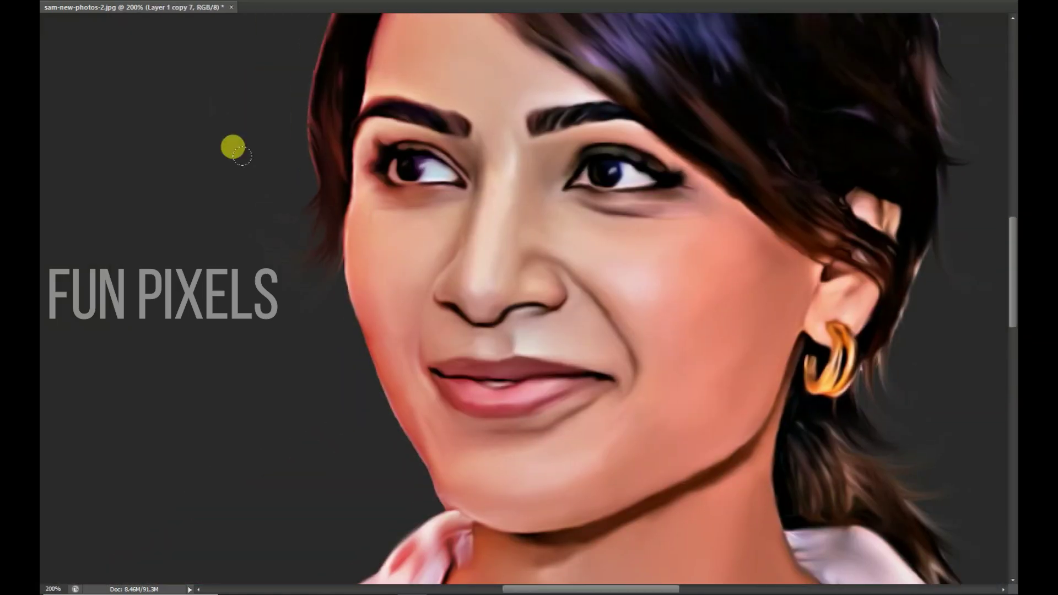
# - Pick a darker colour, lasso the figure for a Channel Mixer adjustment, then deselect
pyautogui.click(524, 394)
pyautogui.press('Return')
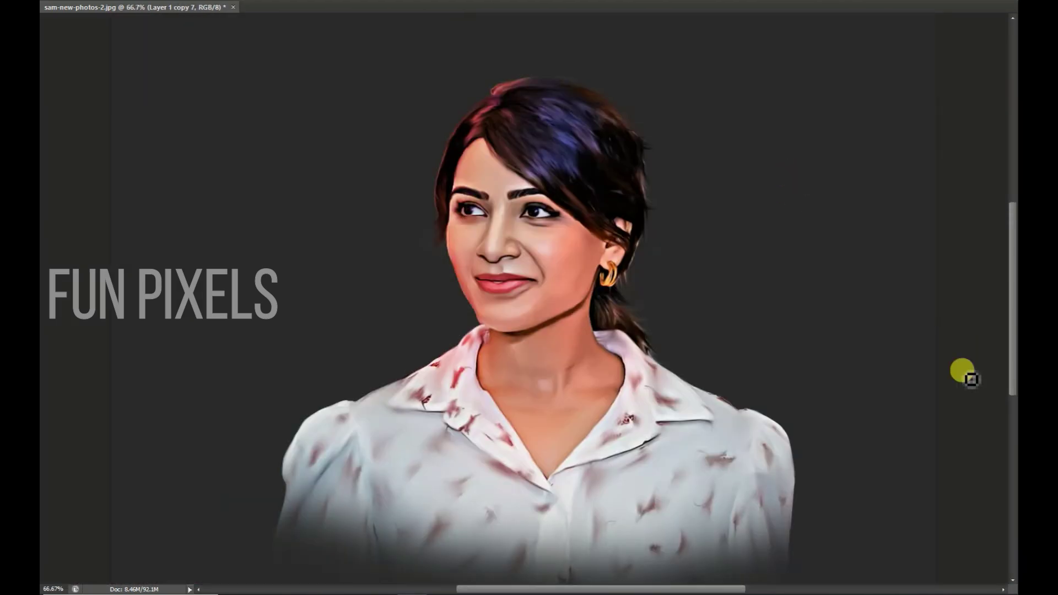
pyautogui.hotkey('ctrl', '-')
pyautogui.moveTo(749, 413); pyautogui.dragTo(448, 300)
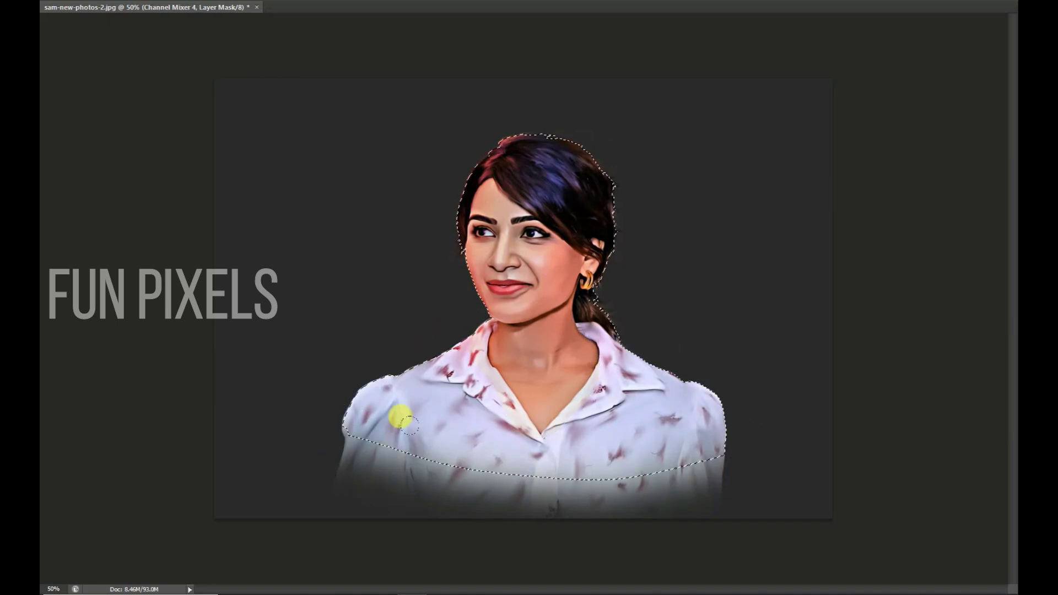
pyautogui.hotkey('ctrl', 'd')
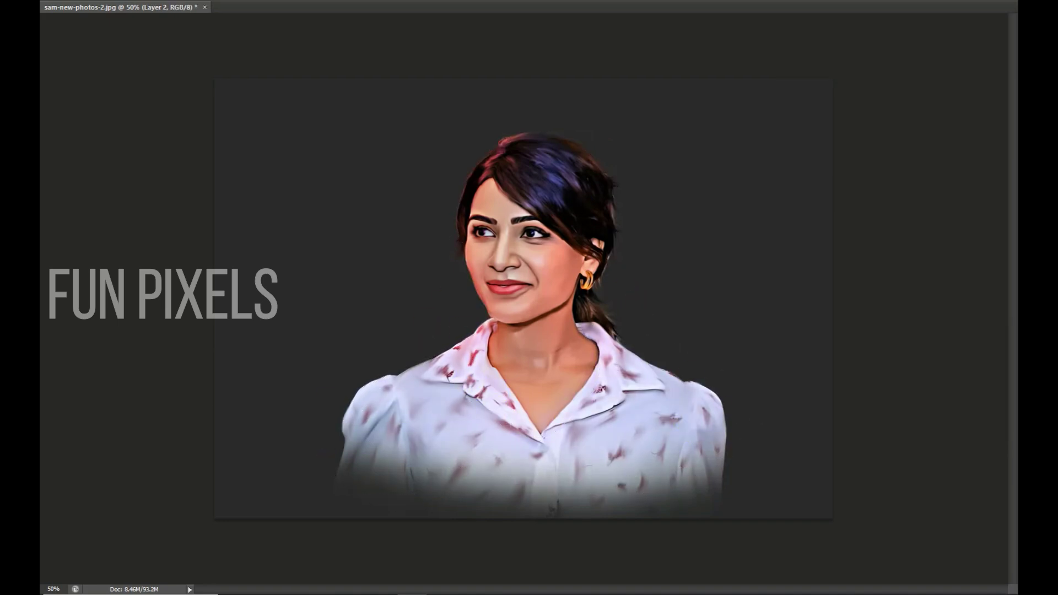
pyautogui.hotkey('ctrl', '+')
pyautogui.hotkey('ctrl', '+')
pyautogui.hotkey('ctrl', '+')
# - On a new layer, paint the right eye's iris bright blue with a soft brush
pyautogui.hotkey('ctrl', 'shift', 'n')
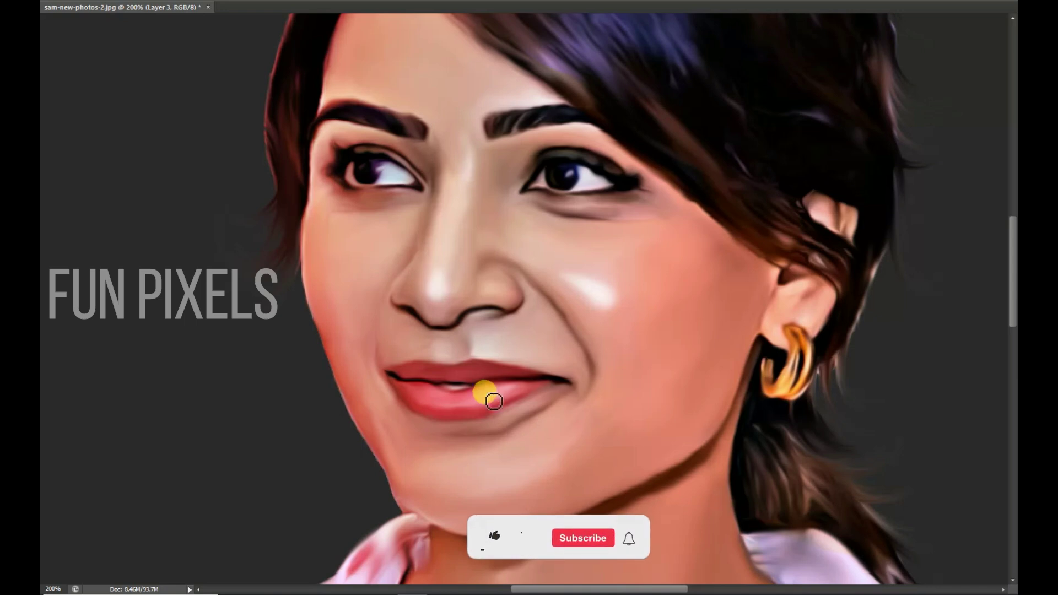
pyautogui.scroll(5, 496, 394)
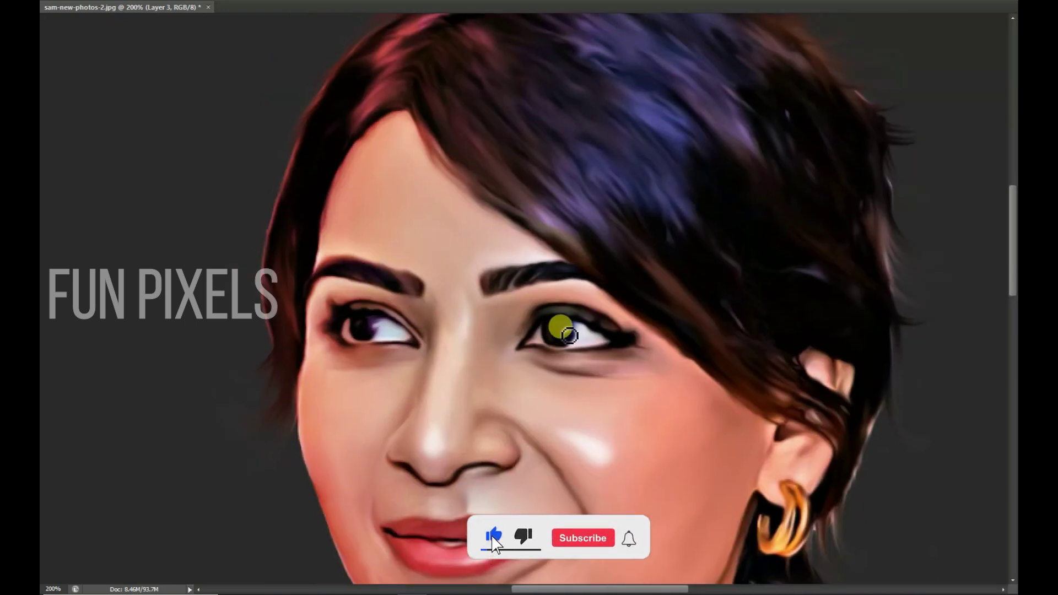
pyautogui.hotkey('ctrl', '+')
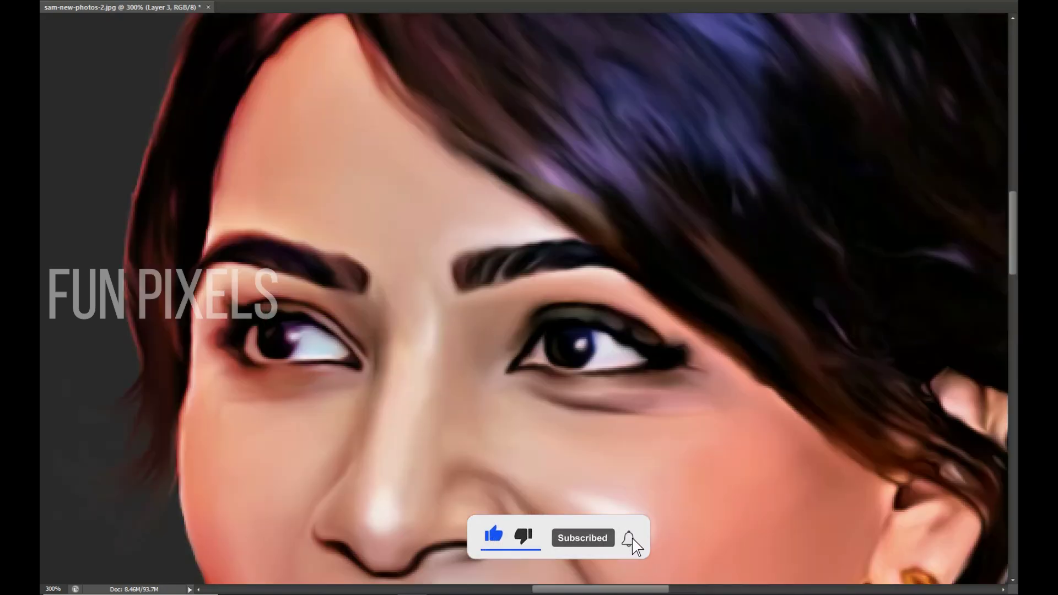
pyautogui.click(561, 345)
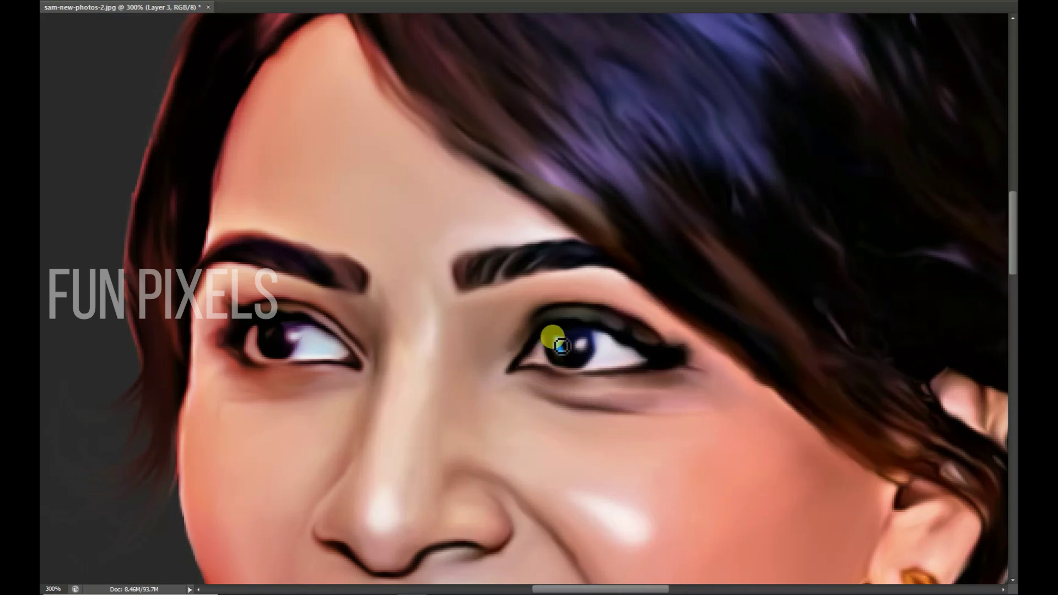
pyautogui.hotkey('ctrl', '1')
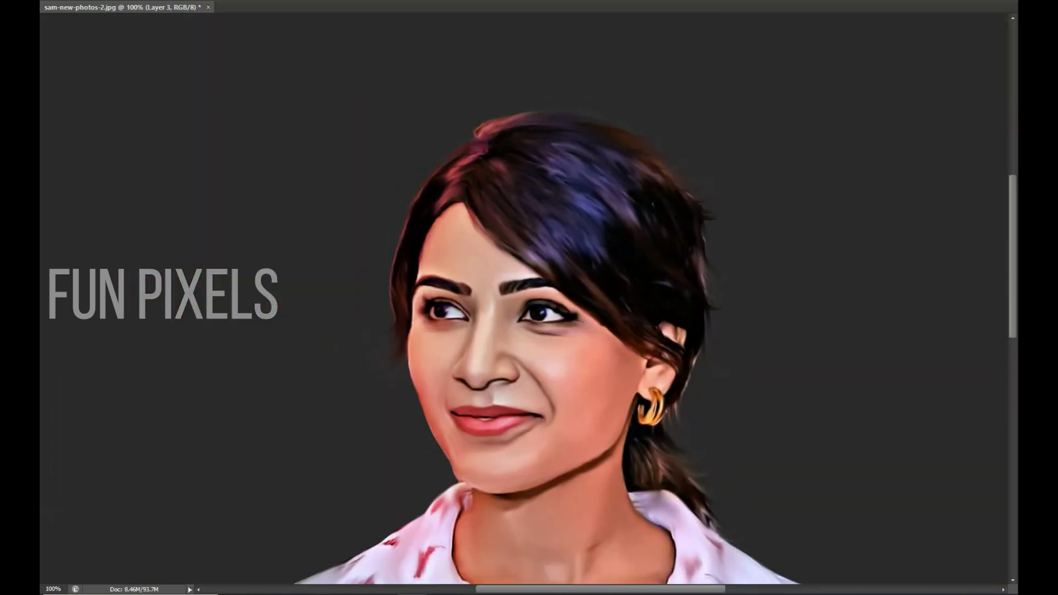
pyautogui.click(559, 343)
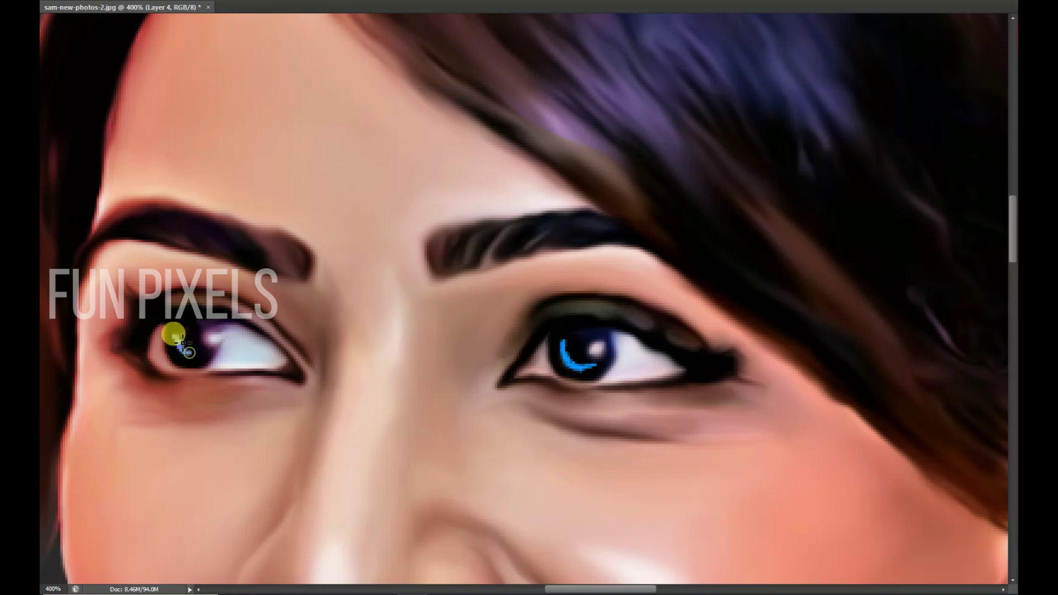
pyautogui.hotkey('ctrl', '0')
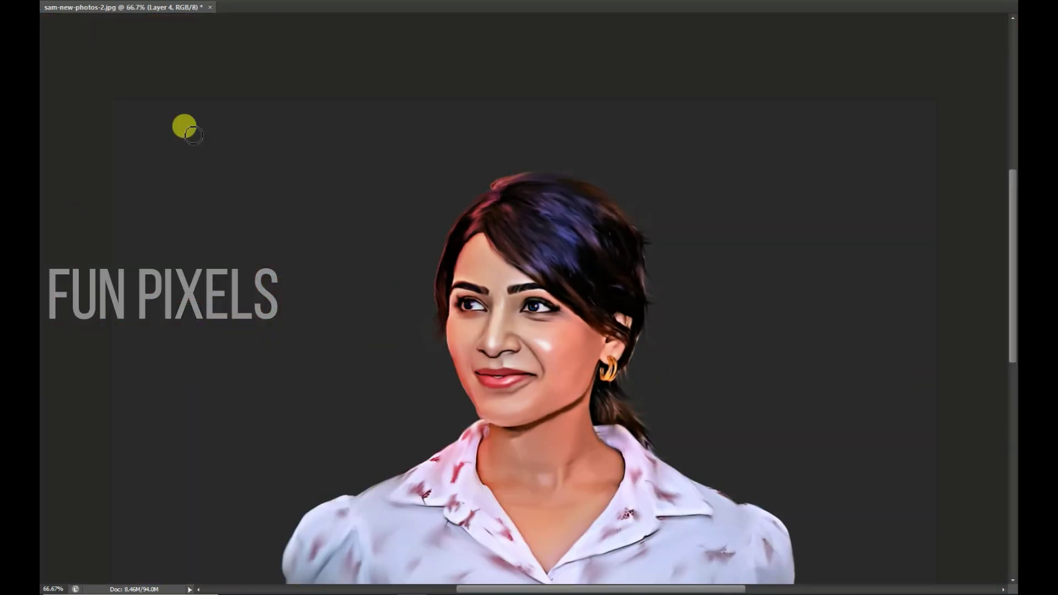
pyautogui.hotkey('ctrl', '-')
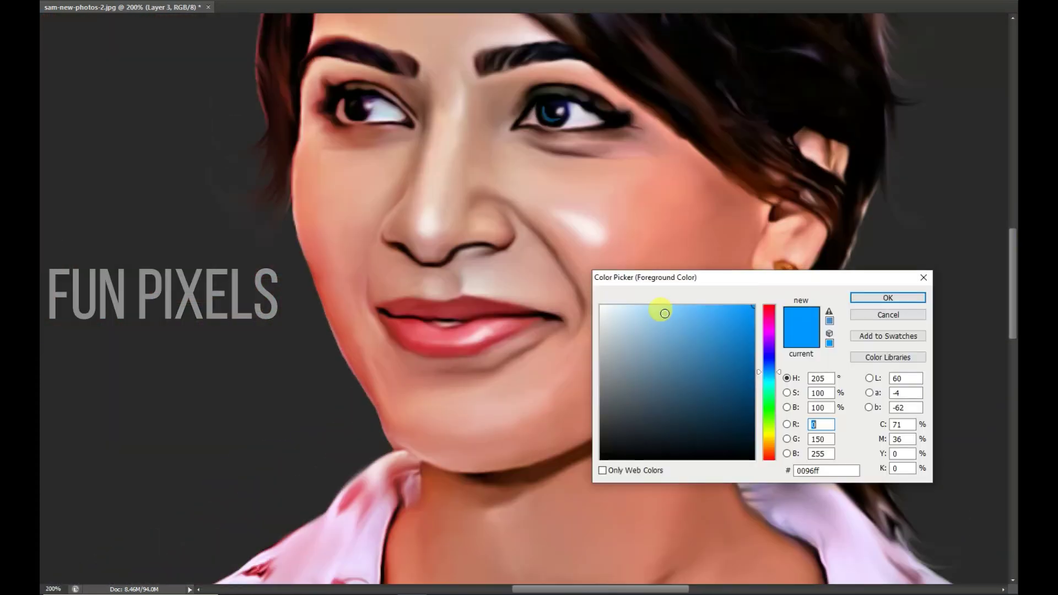
pyautogui.hotkey('ctrl', '0')
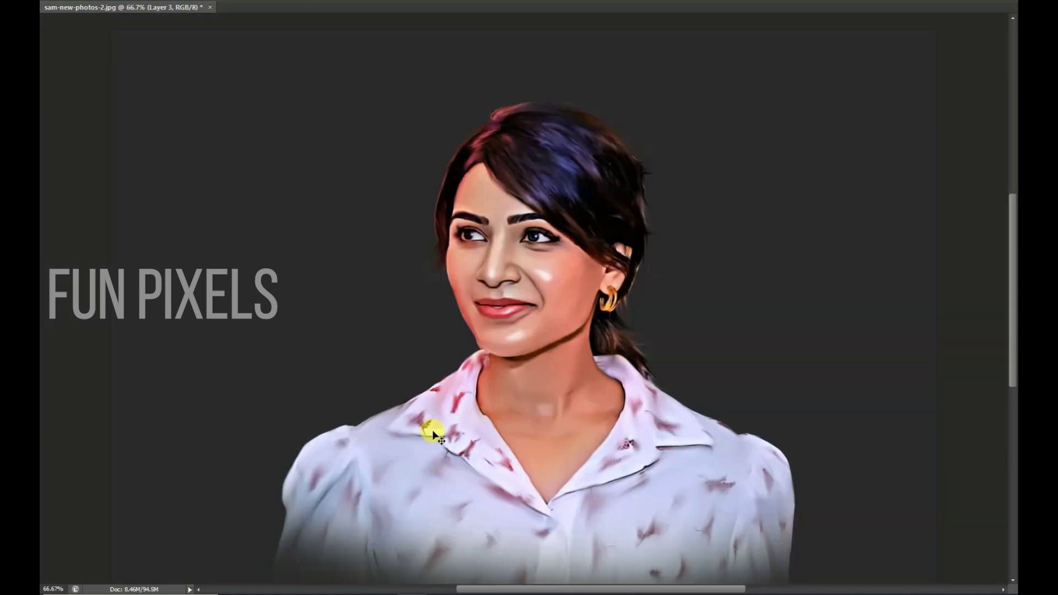
pyautogui.hotkey('ctrl', '-')
pyautogui.hotkey('ctrl', '+')
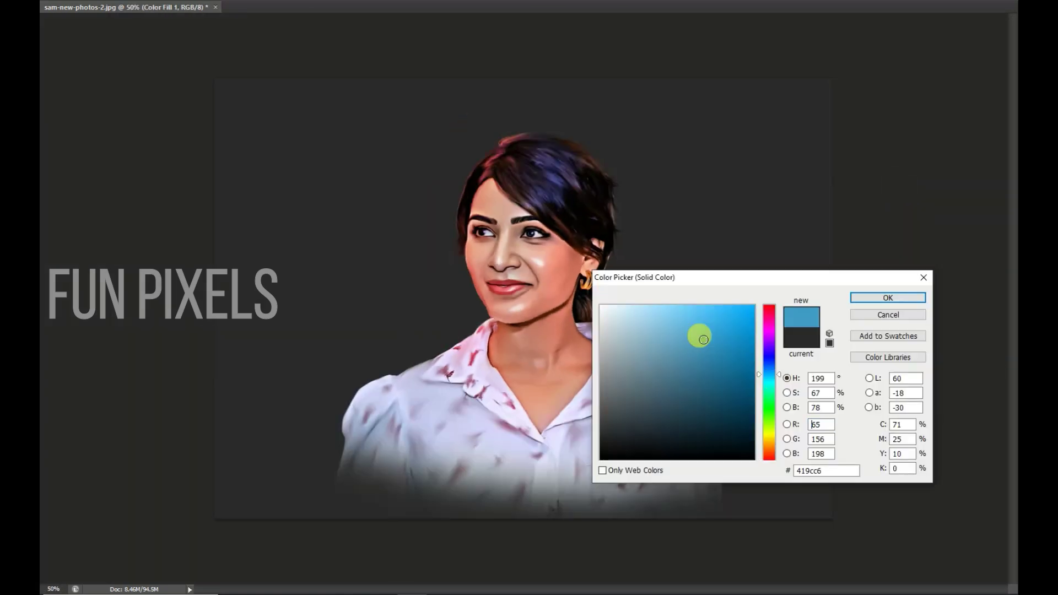
# - Recolour the background Color Fill to gray-blue and brush soft blue shading behind both shoulders
pyautogui.moveTo(699, 335); pyautogui.dragTo(604, 313)
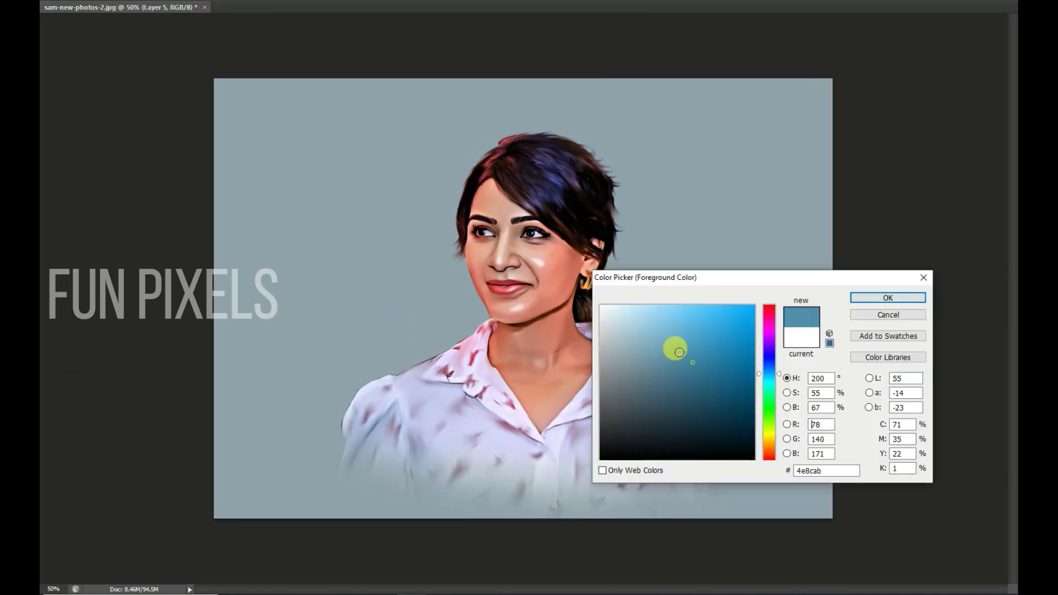
pyautogui.moveTo(463, 325); pyautogui.dragTo(357, 378)
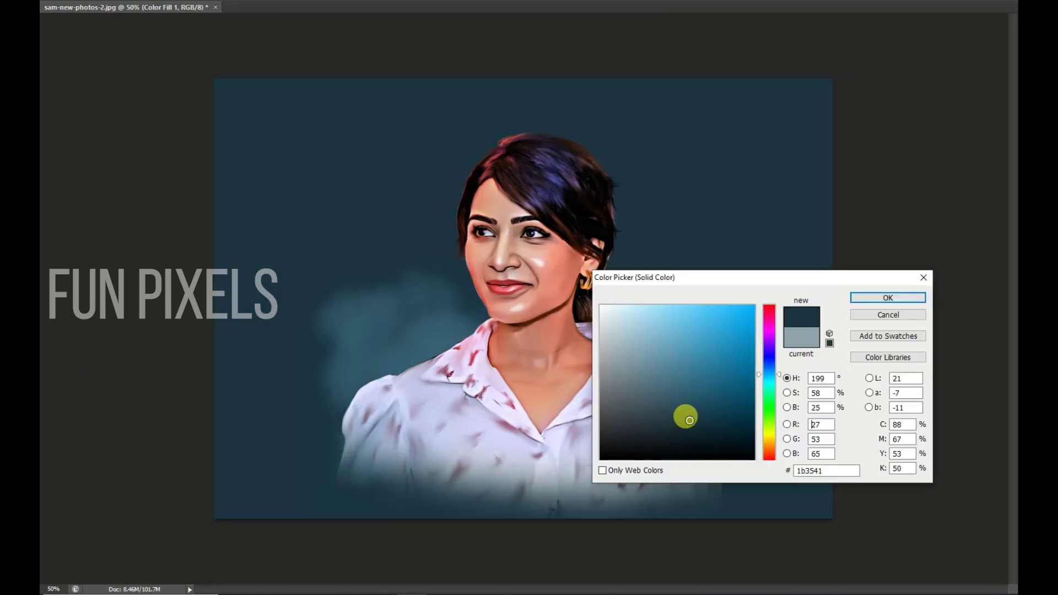
pyautogui.moveTo(815, 353)
pyautogui.mouseDown()
pyautogui.moveTo(808, 371)
pyautogui.moveTo(791, 283)
pyautogui.moveTo(765, 283)
pyautogui.mouseUp()
pyautogui.press('Return')
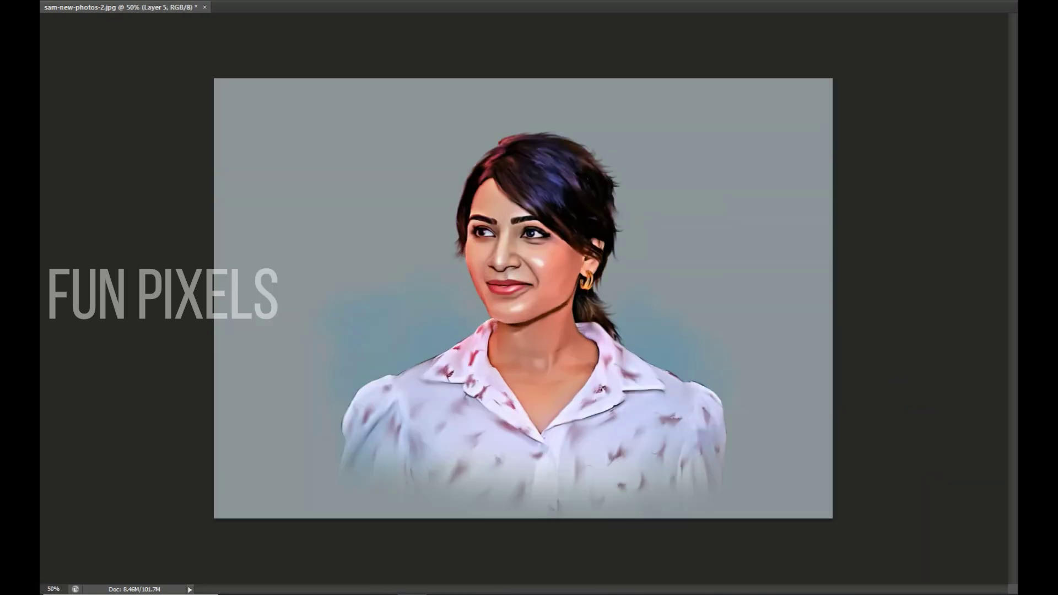
# - Paint dark blue cloudy shading on Layer 5 around the head, face and shoulders
pyautogui.moveTo(482, 304); pyautogui.dragTo(442, 229)
pyautogui.press('Return')
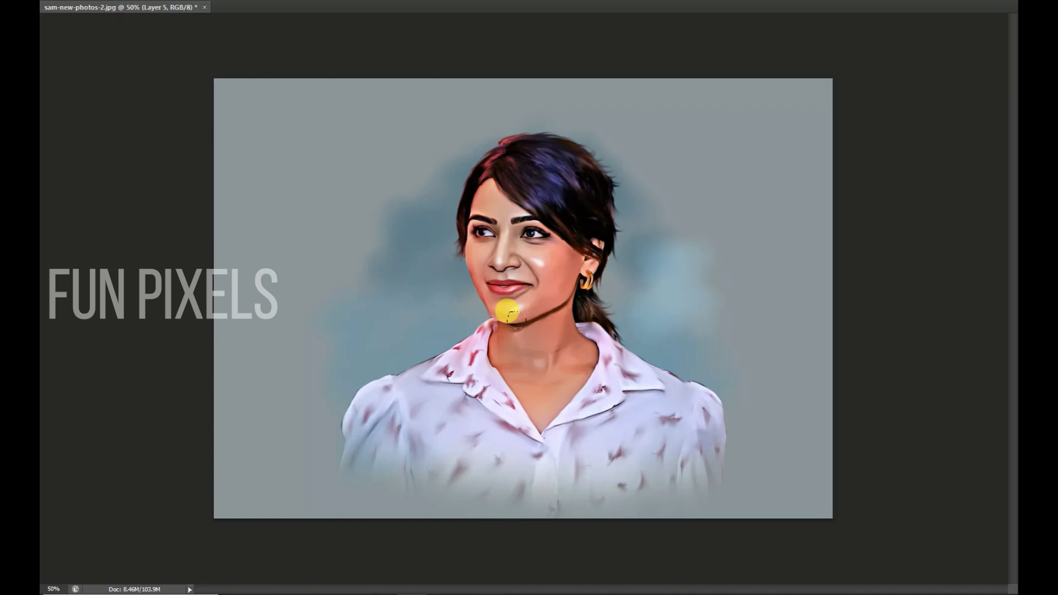
pyautogui.moveTo(507, 307); pyautogui.dragTo(484, 225)
pyautogui.moveTo(359, 229); pyautogui.dragTo(401, 230)
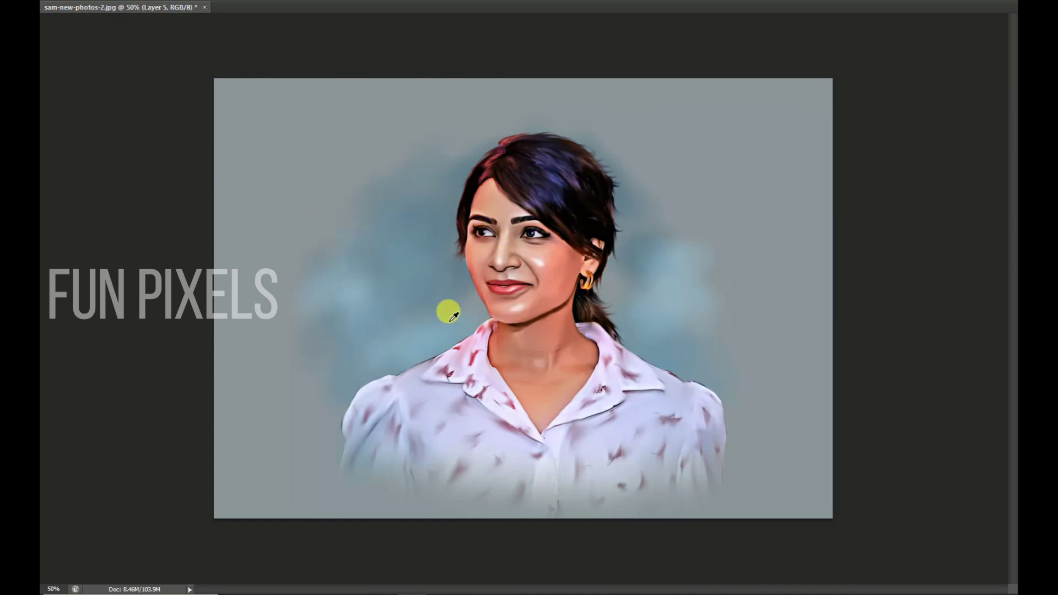
pyautogui.moveTo(449, 311)
pyautogui.mouseDown()
pyautogui.moveTo(420, 168)
pyautogui.moveTo(508, 116)
pyautogui.moveTo(658, 255)
pyautogui.mouseUp()
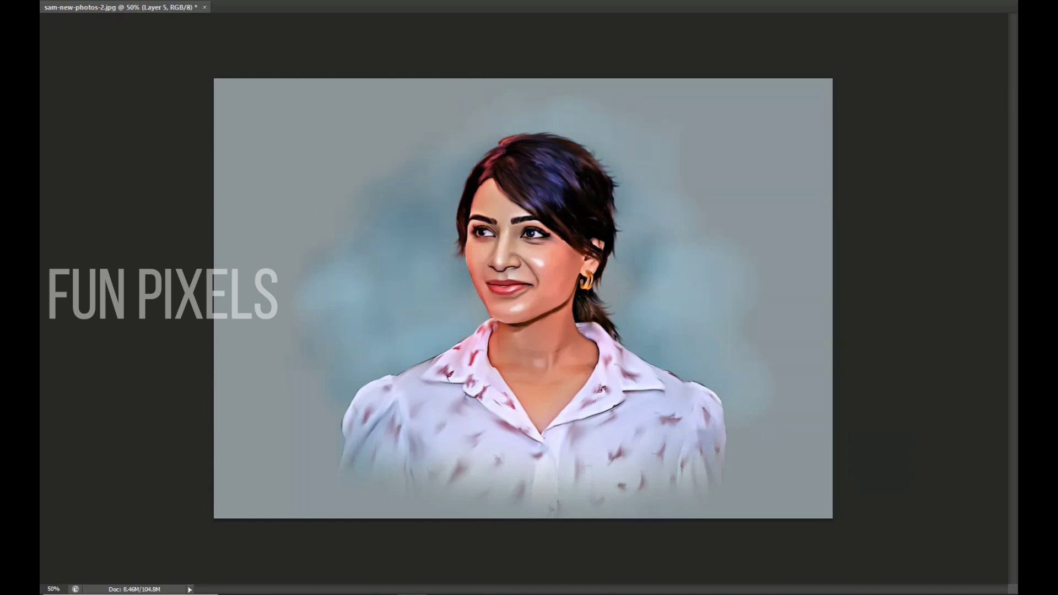
pyautogui.moveTo(338, 192); pyautogui.dragTo(347, 201)
pyautogui.moveTo(334, 397)
pyautogui.mouseDown()
pyautogui.moveTo(455, 238)
pyautogui.moveTo(503, 276)
pyautogui.moveTo(248, 349)
pyautogui.moveTo(674, 208)
pyautogui.mouseUp()
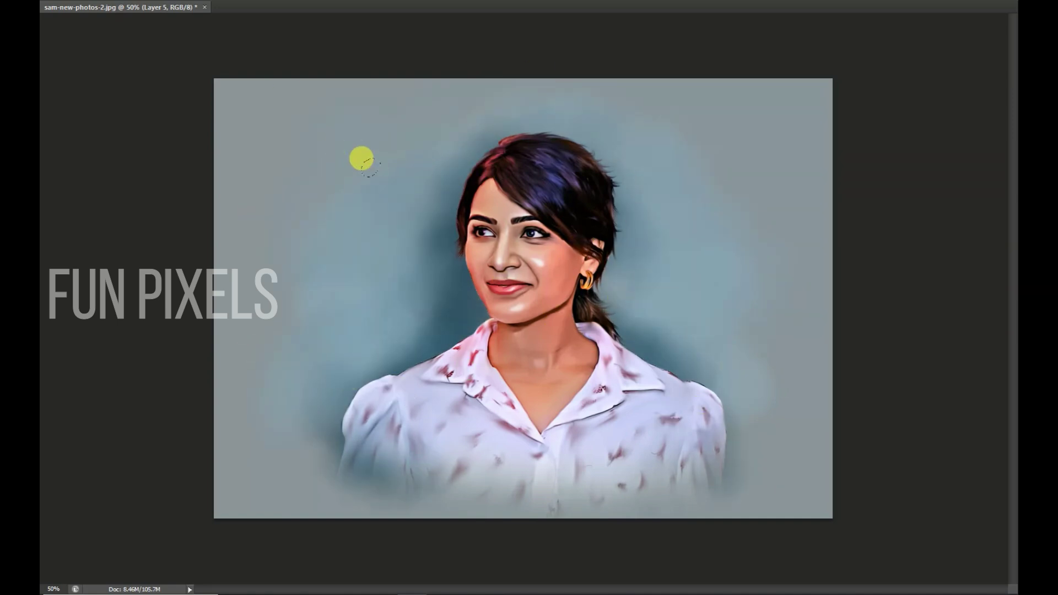
pyautogui.moveTo(362, 158)
pyautogui.mouseDown()
pyautogui.moveTo(362, 286)
pyautogui.moveTo(264, 224)
pyautogui.moveTo(831, 224)
pyautogui.mouseUp()
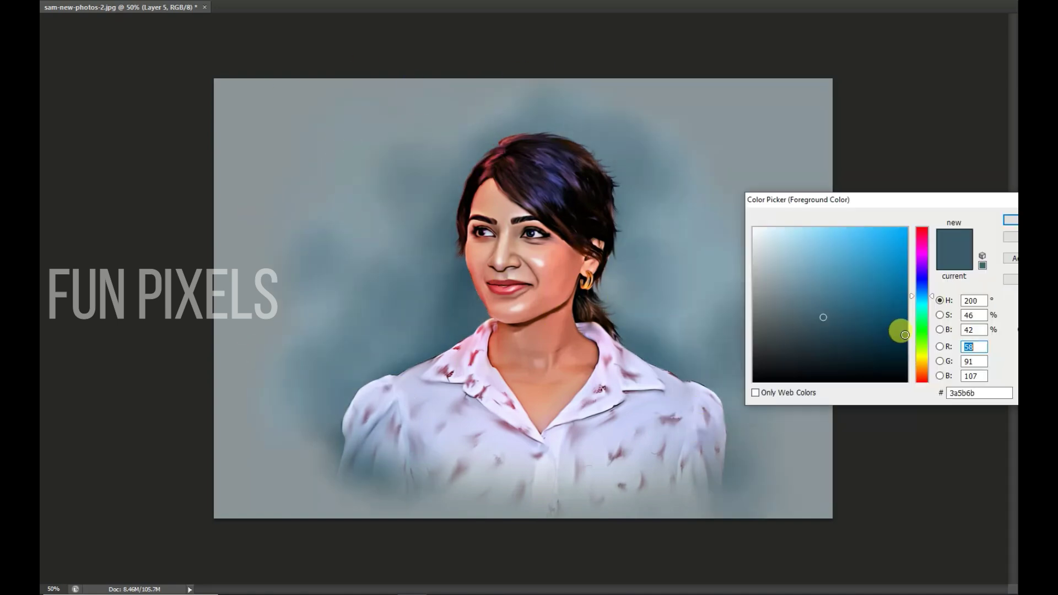
# - Dab dark indigo blotches around the head and both sides of the background
pyautogui.click(922, 284)
pyautogui.press('Return')
pyautogui.moveTo(716, 198)
pyautogui.mouseDown()
pyautogui.moveTo(402, 75)
pyautogui.moveTo(667, 146)
pyautogui.mouseUp()
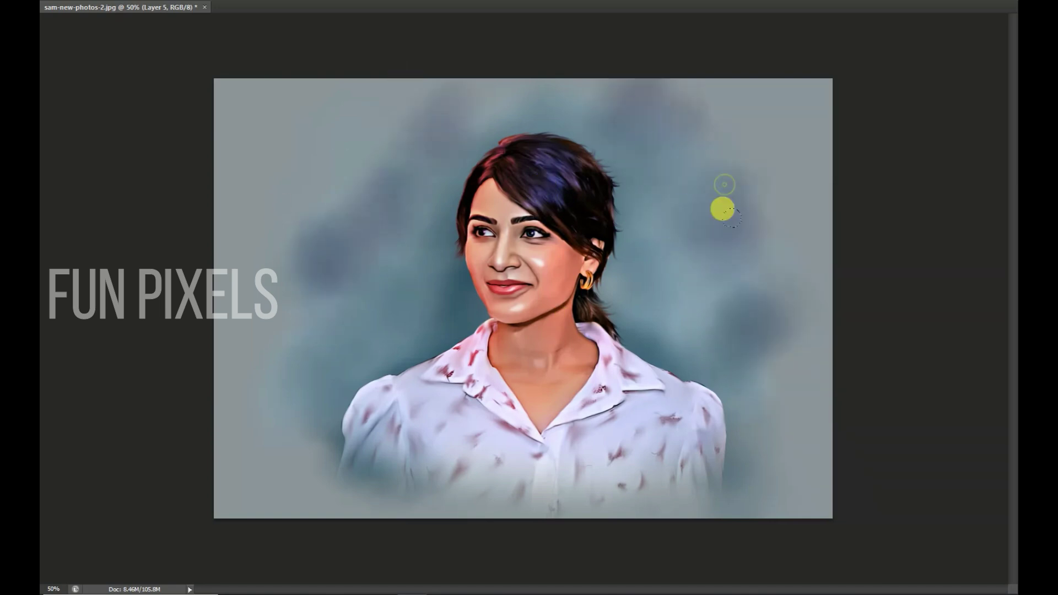
pyautogui.moveTo(403, 207)
pyautogui.mouseDown()
pyautogui.moveTo(325, 208)
pyautogui.moveTo(258, 253)
pyautogui.moveTo(232, 358)
pyautogui.moveTo(208, 117)
pyautogui.mouseUp()
pyautogui.moveTo(813, 460); pyautogui.dragTo(778, 362)
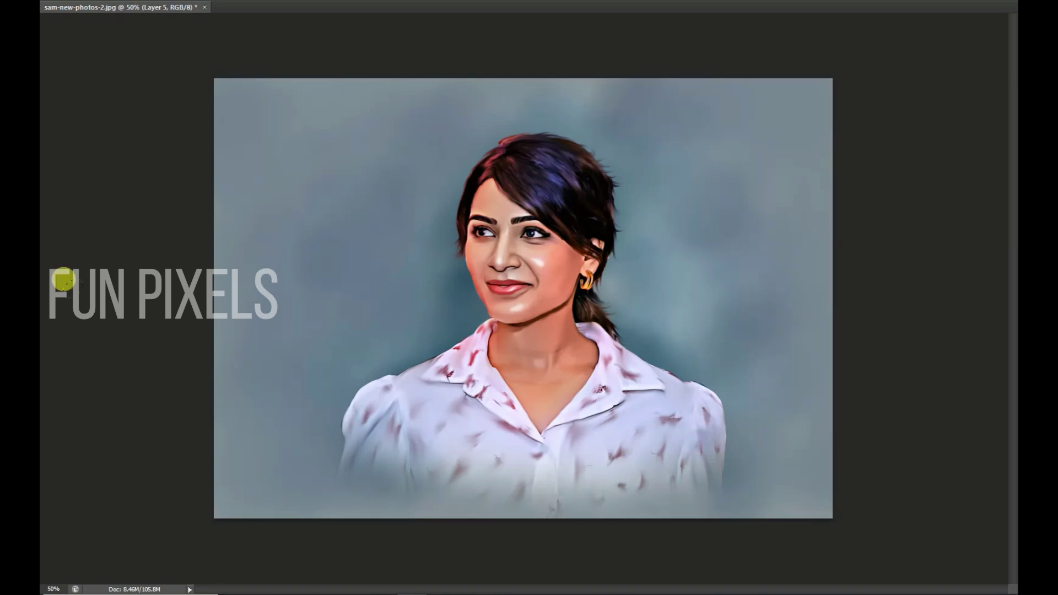
# - Set the Color Fill layer to dark grey #262626 and darken the clouds across the canvas
pyautogui.click(754, 359)
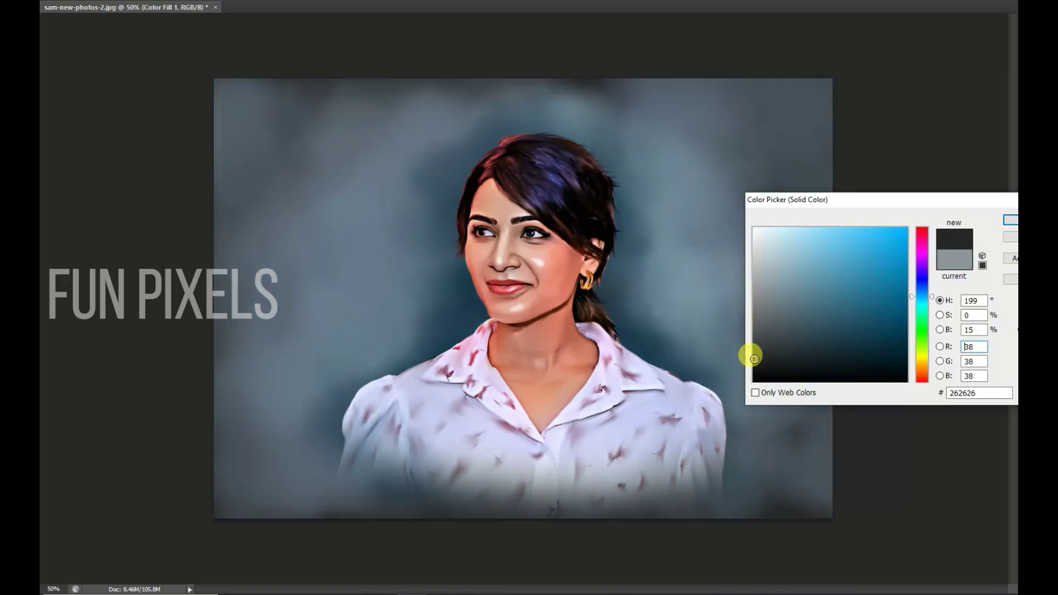
pyautogui.press('Return')
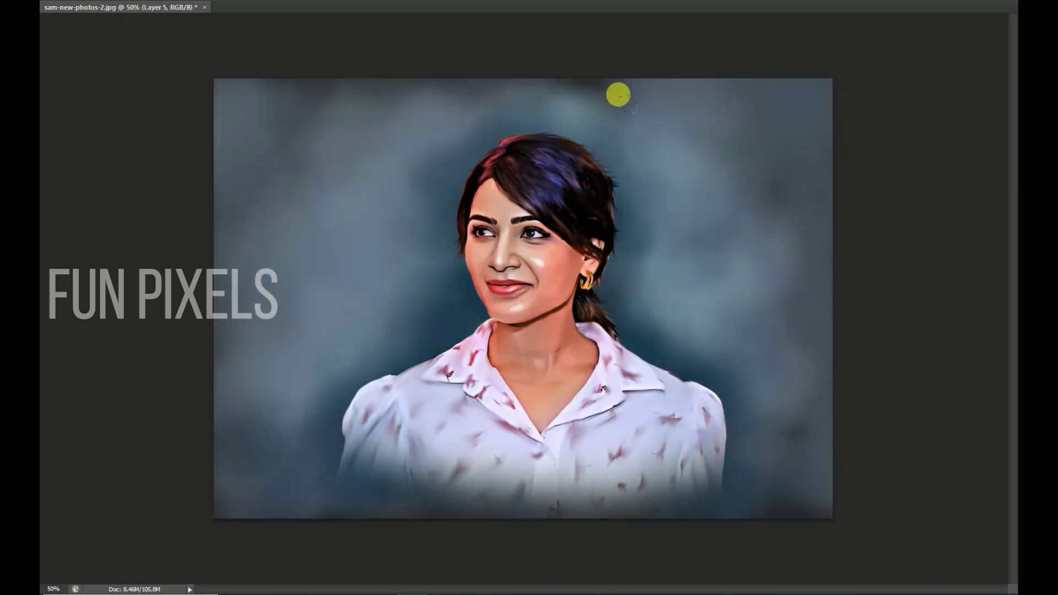
pyautogui.moveTo(777, 457); pyautogui.dragTo(794, 369)
pyautogui.hotkey('ctrl', '-')
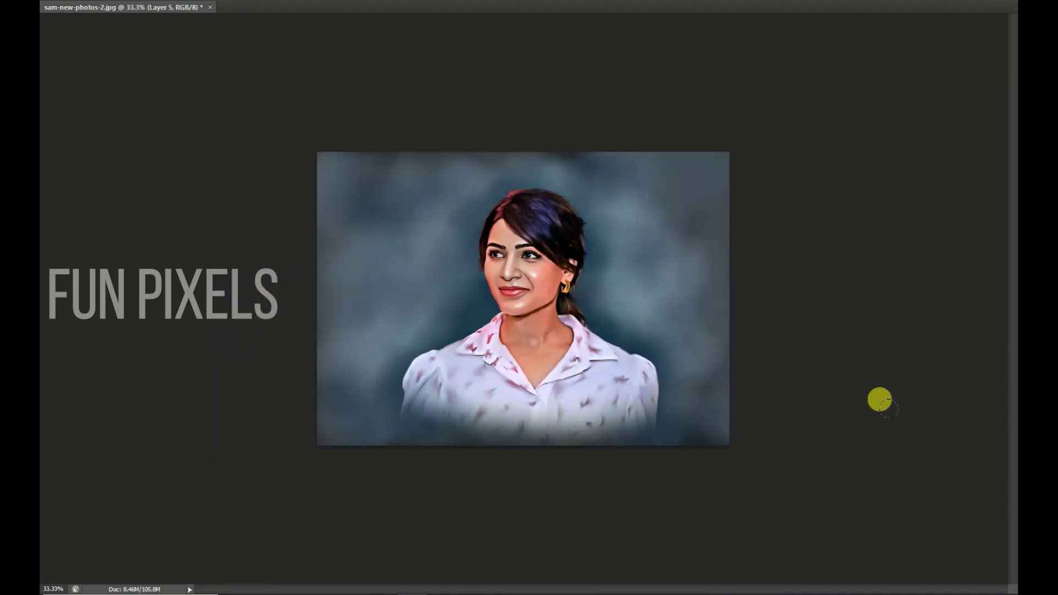
# - Brush soft haze and a reddish-orange glow around her head, with darker strokes beside her hair
pyautogui.moveTo(427, 331)
pyautogui.mouseDown()
pyautogui.moveTo(424, 302)
pyautogui.moveTo(640, 341)
pyautogui.moveTo(473, 287)
pyautogui.moveTo(585, 383)
pyautogui.moveTo(488, 407)
pyautogui.moveTo(408, 349)
pyautogui.mouseUp()
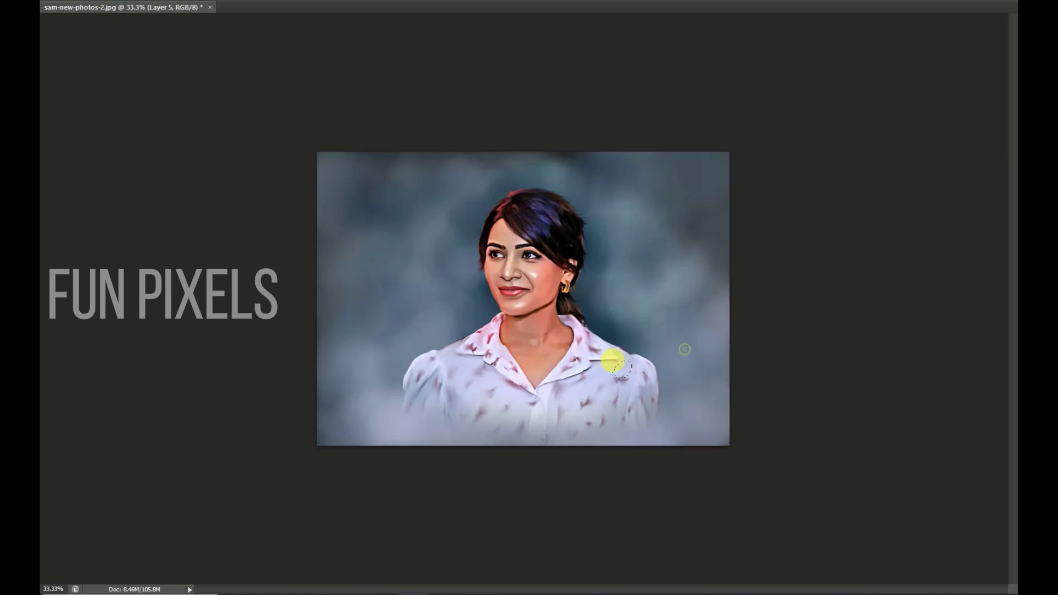
pyautogui.moveTo(441, 296)
pyautogui.mouseDown()
pyautogui.moveTo(524, 135)
pyautogui.moveTo(597, 202)
pyautogui.mouseUp()
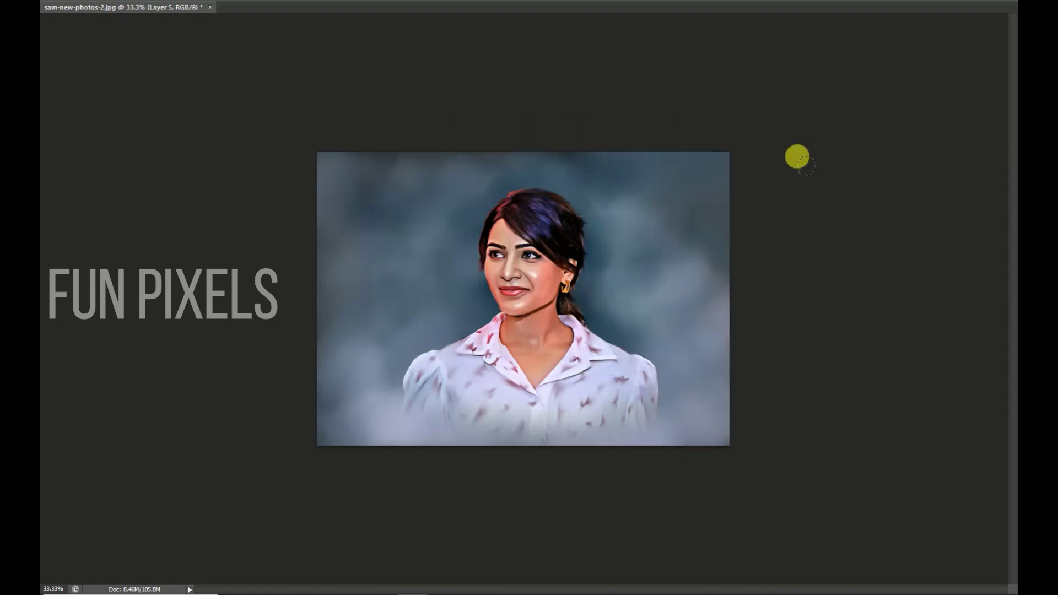
pyautogui.hotkey('ctrl', '-')
pyautogui.hotkey('ctrl', '-')
pyautogui.hotkey('ctrl', '-')
pyautogui.hotkey('ctrl', '+')
pyautogui.hotkey('ctrl', '+')
pyautogui.hotkey('ctrl', '+')
pyautogui.moveTo(469, 255)
pyautogui.mouseDown()
pyautogui.moveTo(478, 85)
pyautogui.moveTo(630, 238)
pyautogui.mouseUp()
pyautogui.moveTo(665, 289); pyautogui.dragTo(660, 351)
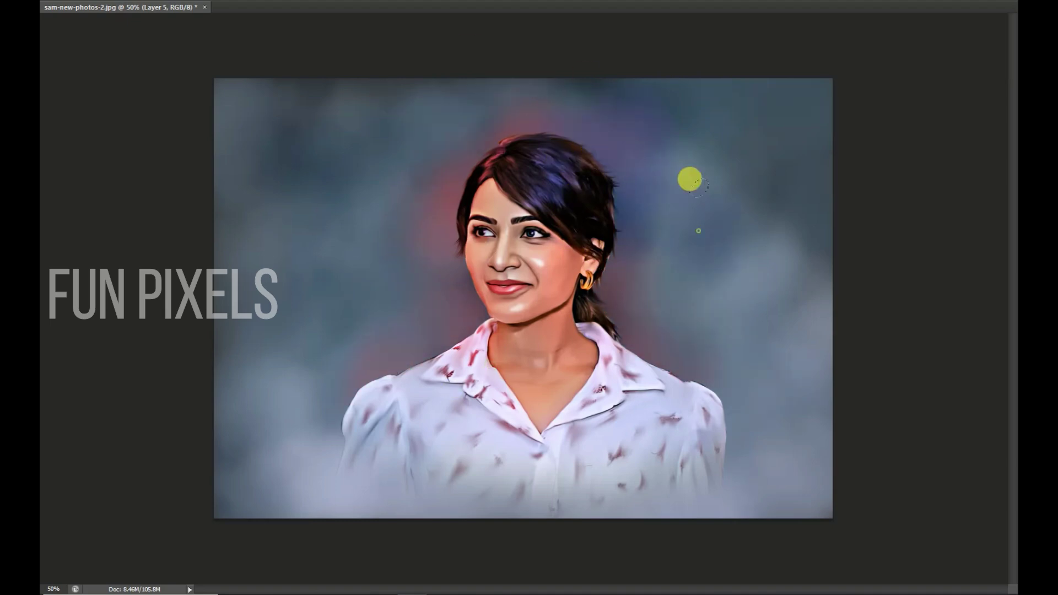
pyautogui.moveTo(693, 182)
pyautogui.mouseDown()
pyautogui.moveTo(654, 73)
pyautogui.moveTo(704, 61)
pyautogui.moveTo(355, 301)
pyautogui.mouseUp()
# - Add a Curves adjustment layer with the midpoint raised to brighten the image
pyautogui.hotkey('ctrl', '-')
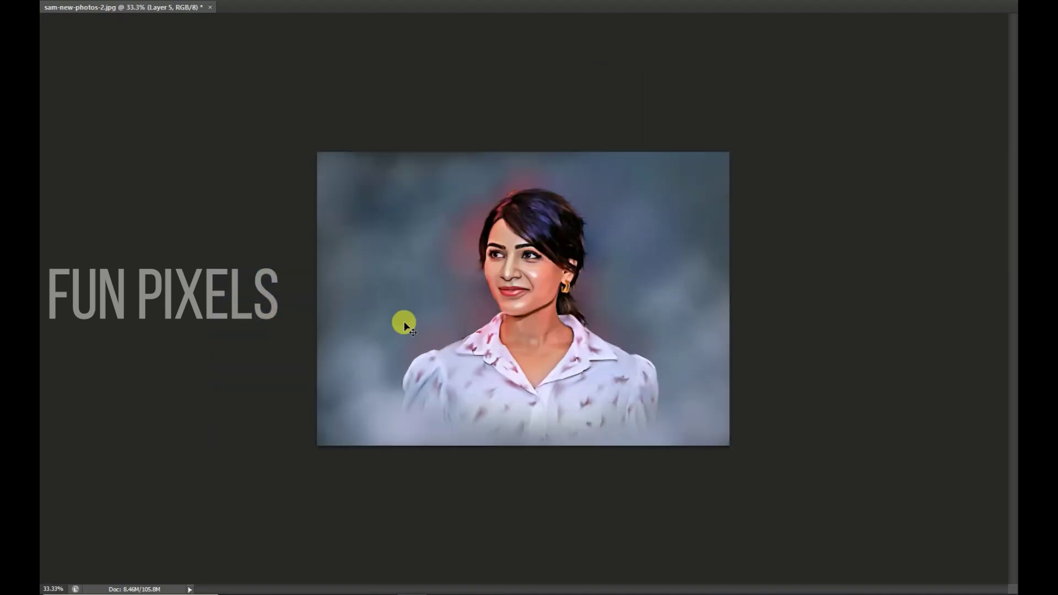
pyautogui.moveTo(867, 220)
pyautogui.mouseDown()
pyautogui.moveTo(914, 172)
pyautogui.moveTo(900, 172)
pyautogui.mouseUp()
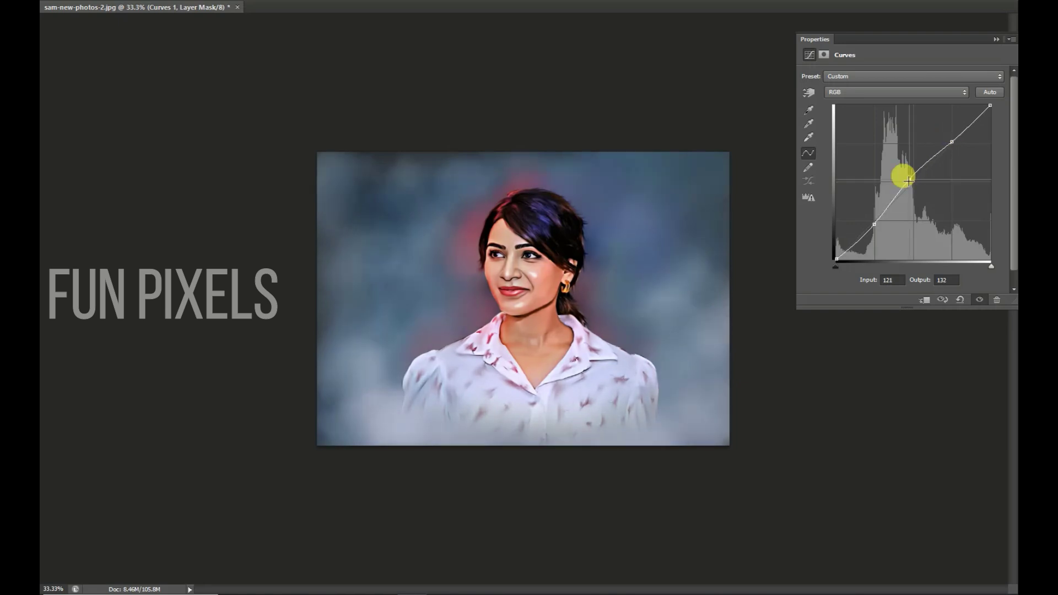
pyautogui.hotkey('ctrl', '1')
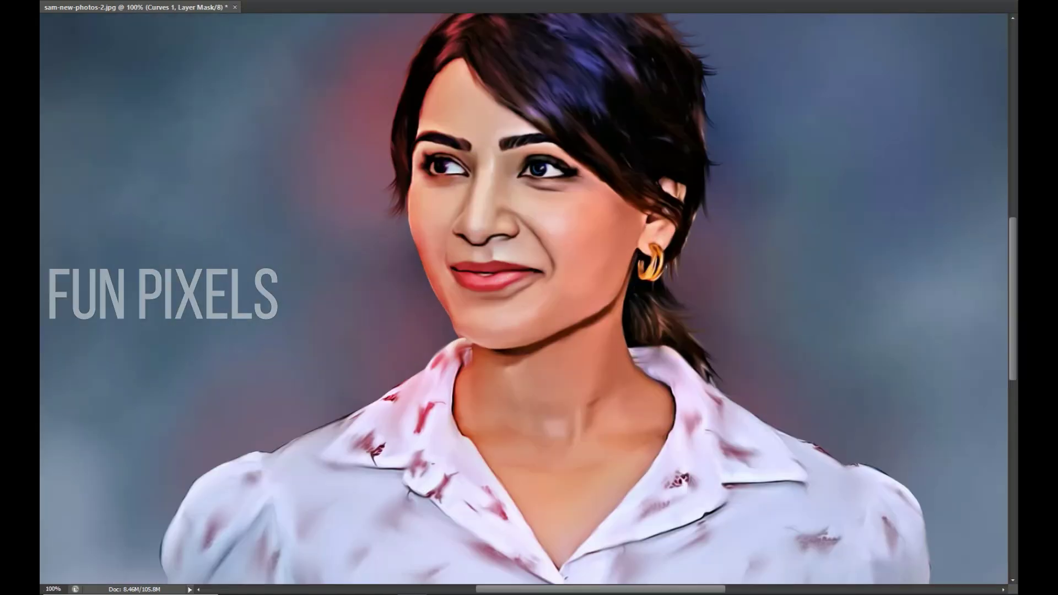
pyautogui.rightClick(226, 110)
pyautogui.doubleClick(200, 302)
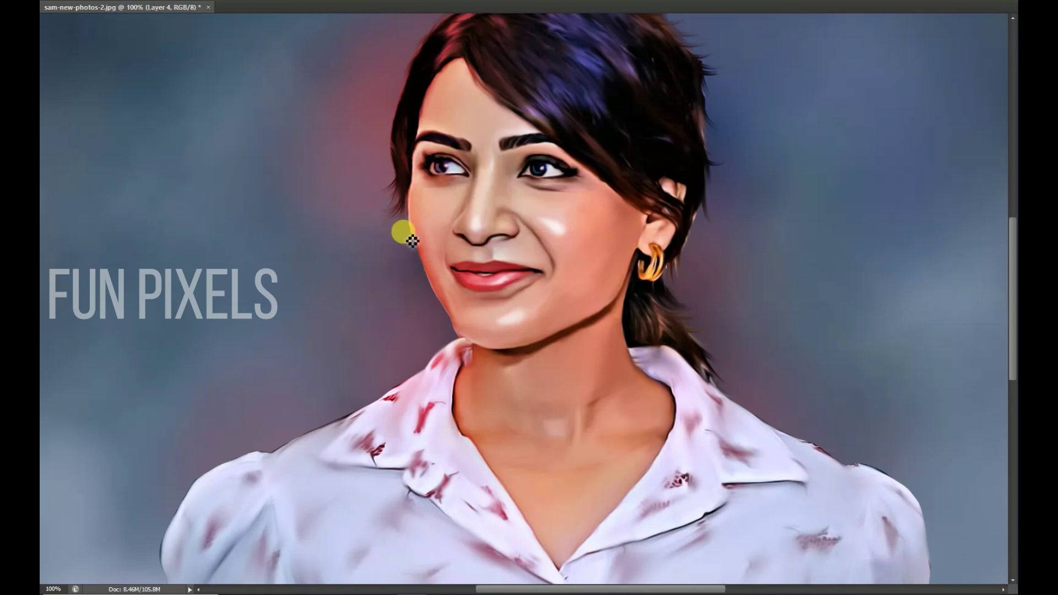
pyautogui.hotkey('ctrl', '+')
pyautogui.hotkey('ctrl', '+')
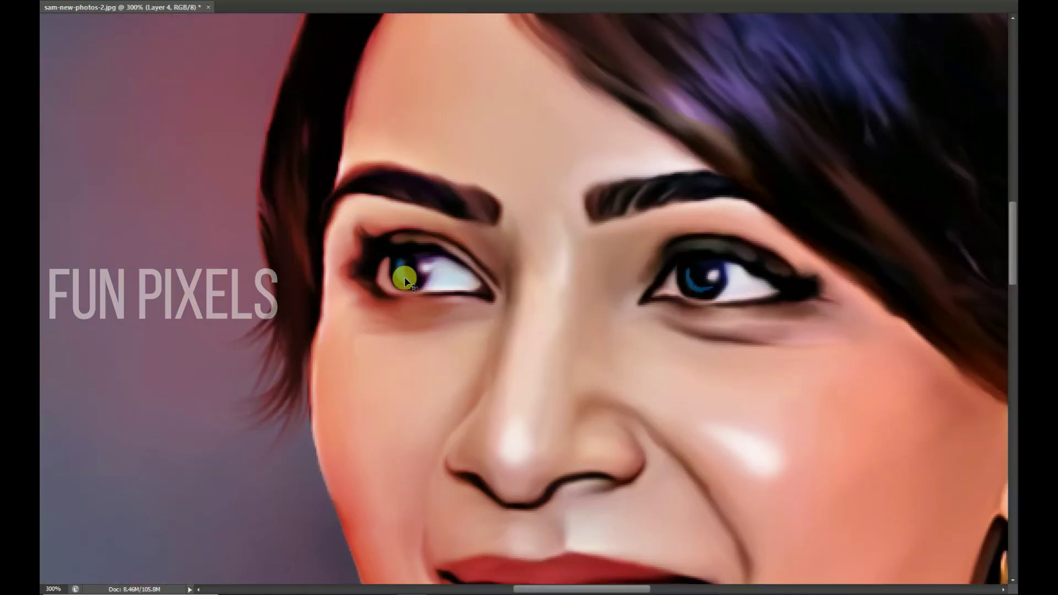
pyautogui.hotkey('ctrl', '-')
pyautogui.hotkey('ctrl', '-')
pyautogui.hotkey('ctrl', '-')
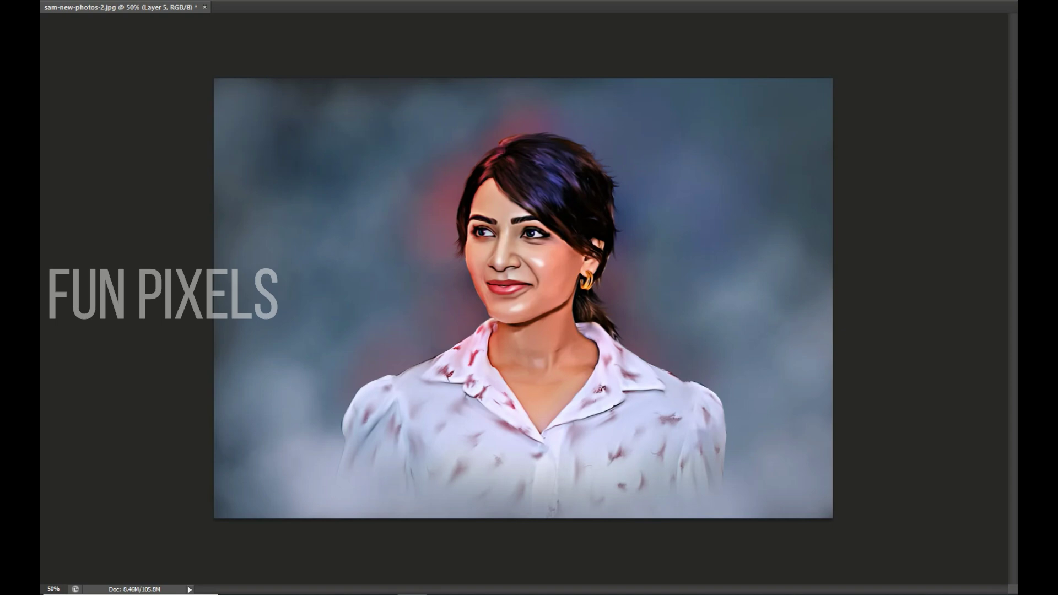